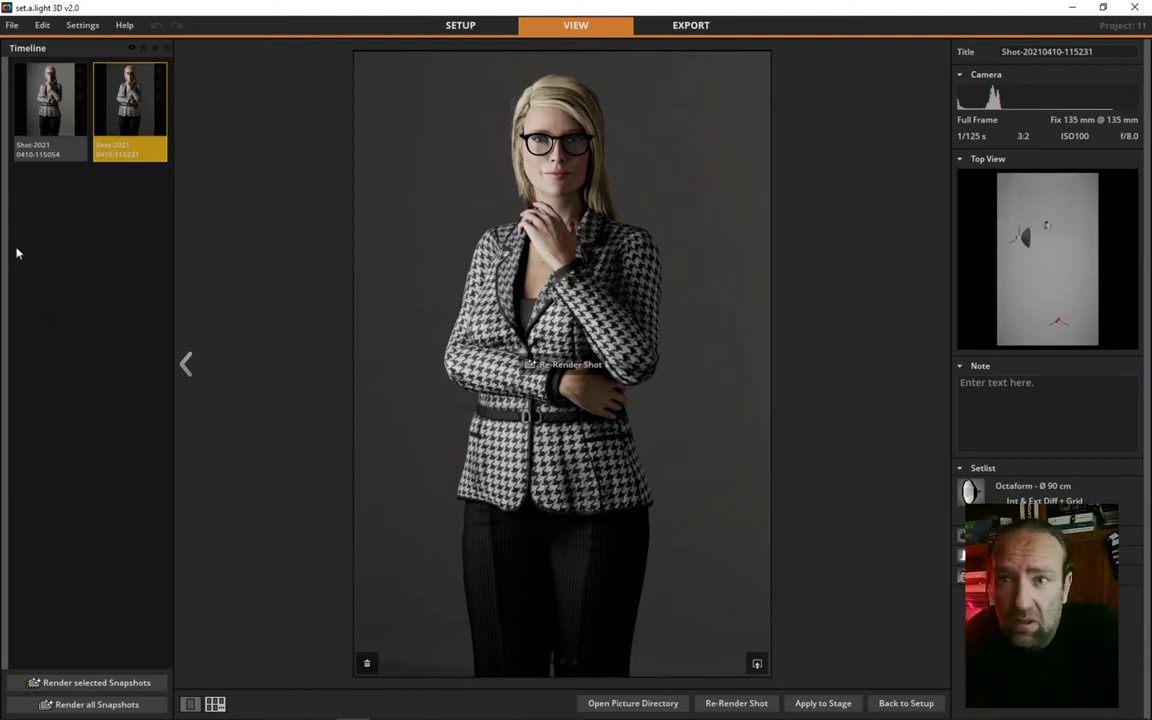
View the lighter-background shot, return to the studio setup, and aim the 90 cm Octaform directly at the model.
{"action": "left_click", "coordinate": [44, 114]}
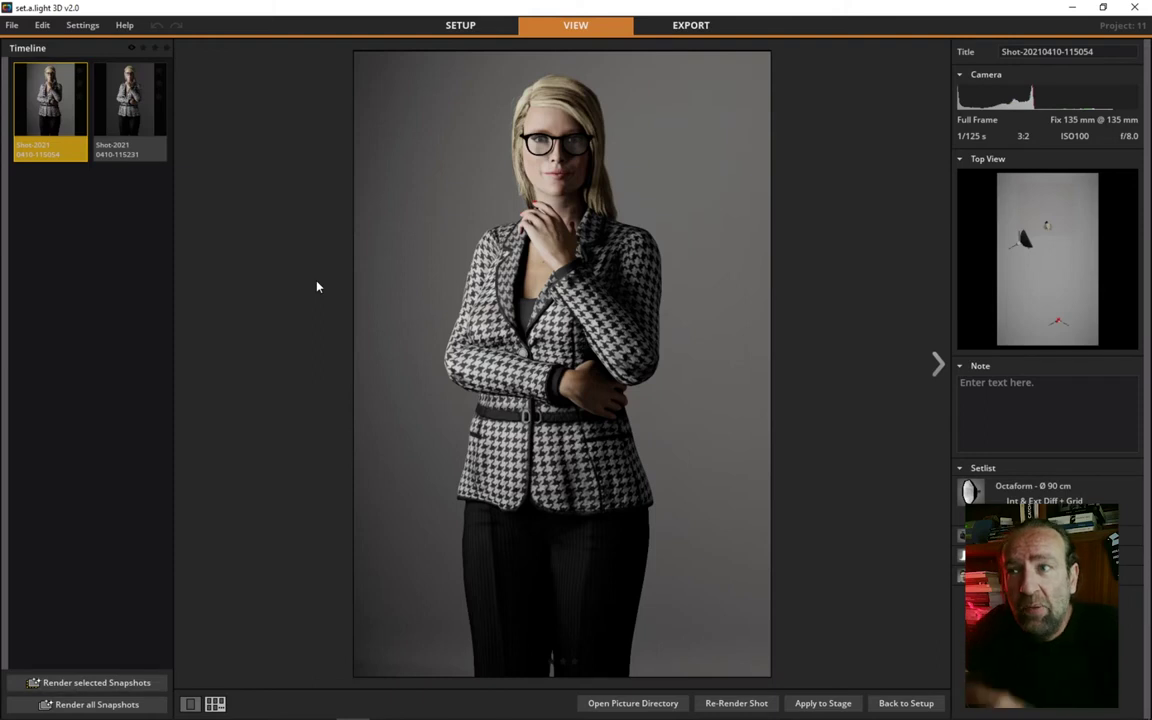
{"action": "left_click", "coordinate": [461, 27]}
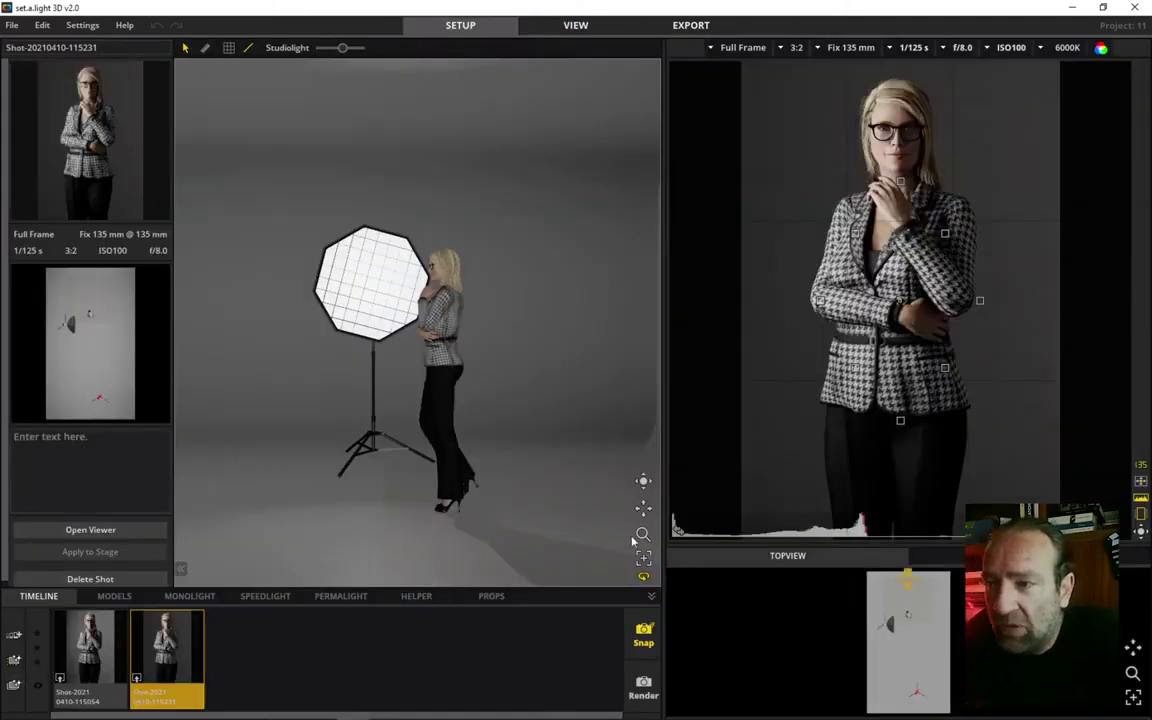
{"action": "left_click_drag", "start_coordinate": [643, 481], "coordinate": [675, 616]}
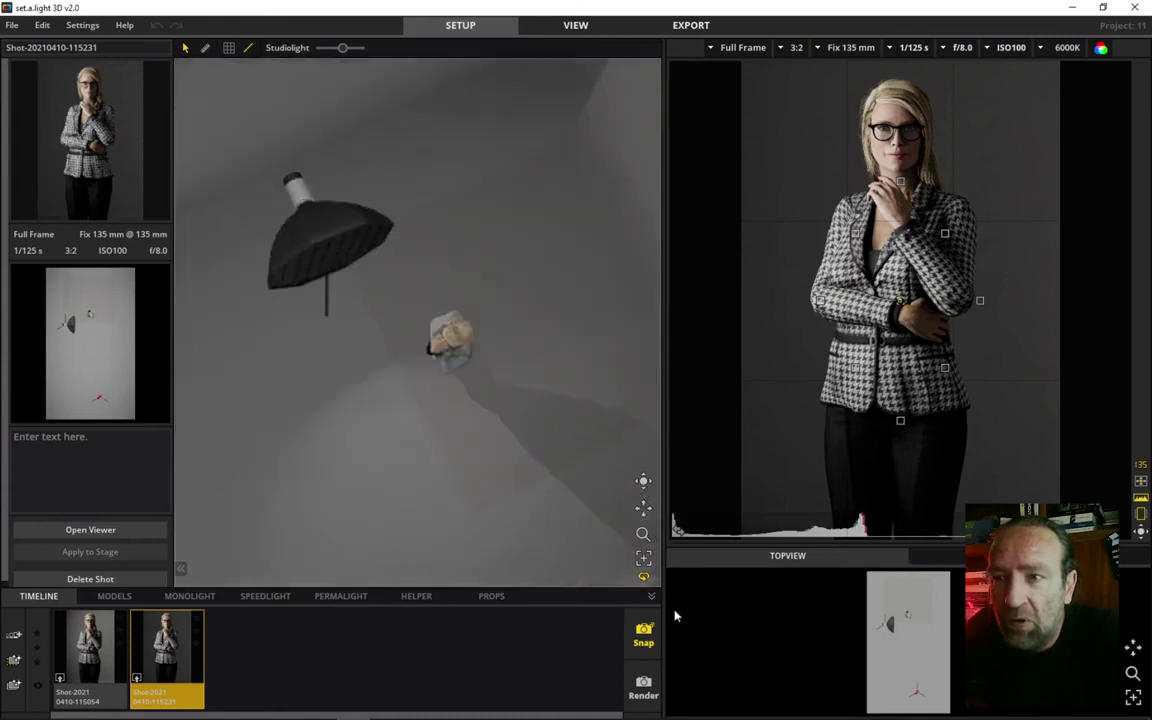
{"action": "left_click", "coordinate": [360, 255]}
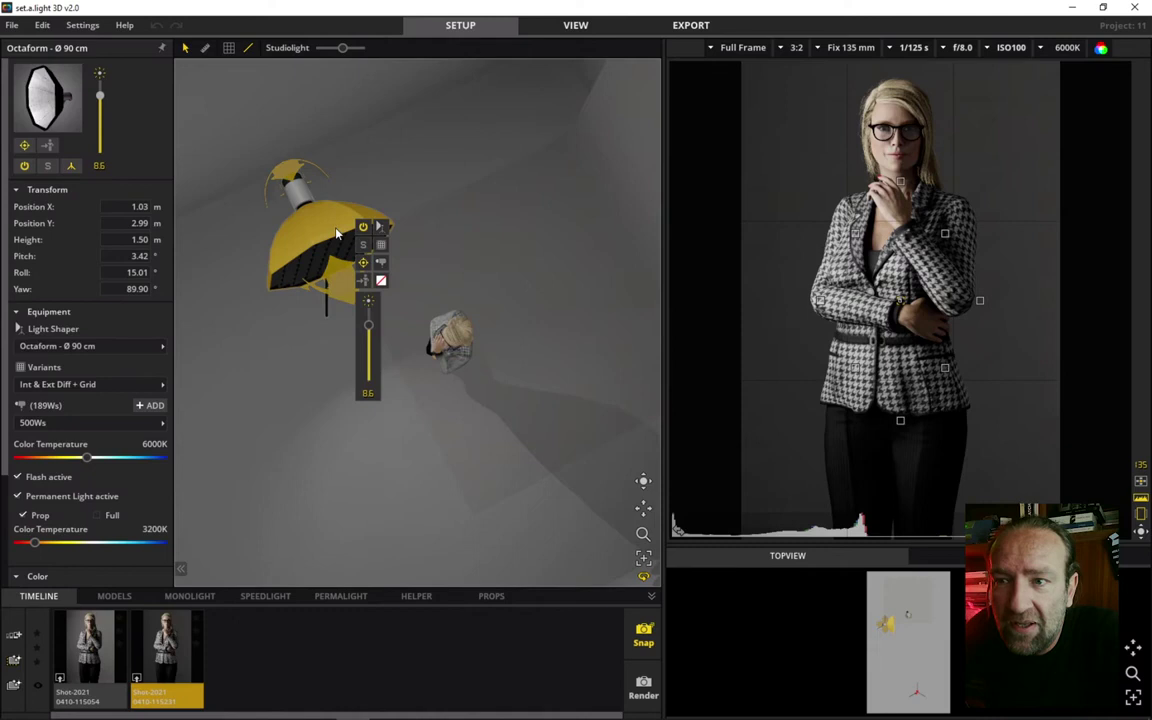
{"action": "left_click", "coordinate": [363, 281]}
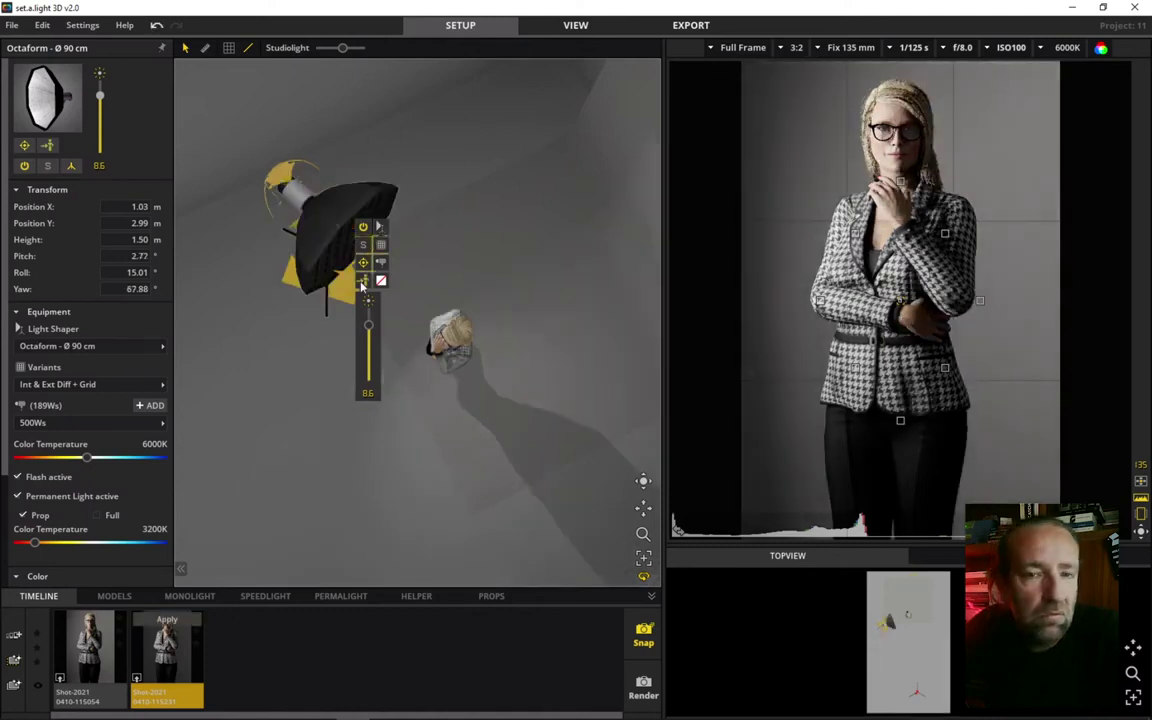
Select the first shot's snapshot for reference and turn the Octaform in front of the model to a yaw of about 89.32°.
{"action": "left_click", "coordinate": [288, 386]}
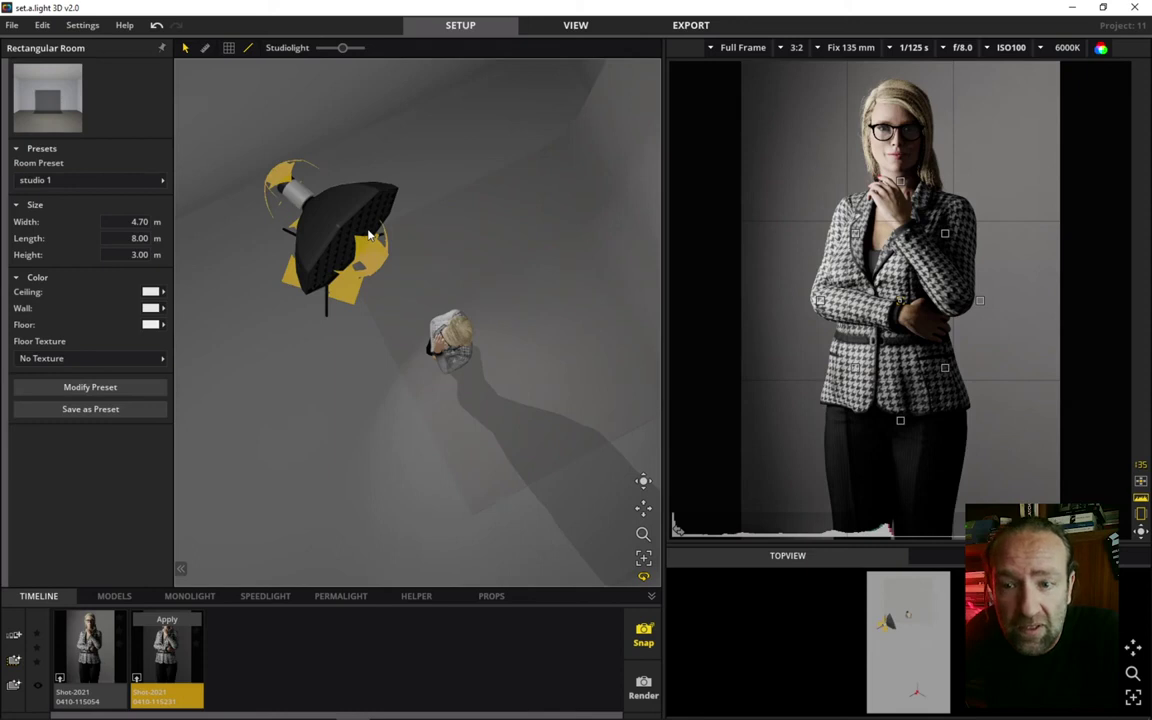
{"action": "left_click", "coordinate": [95, 655]}
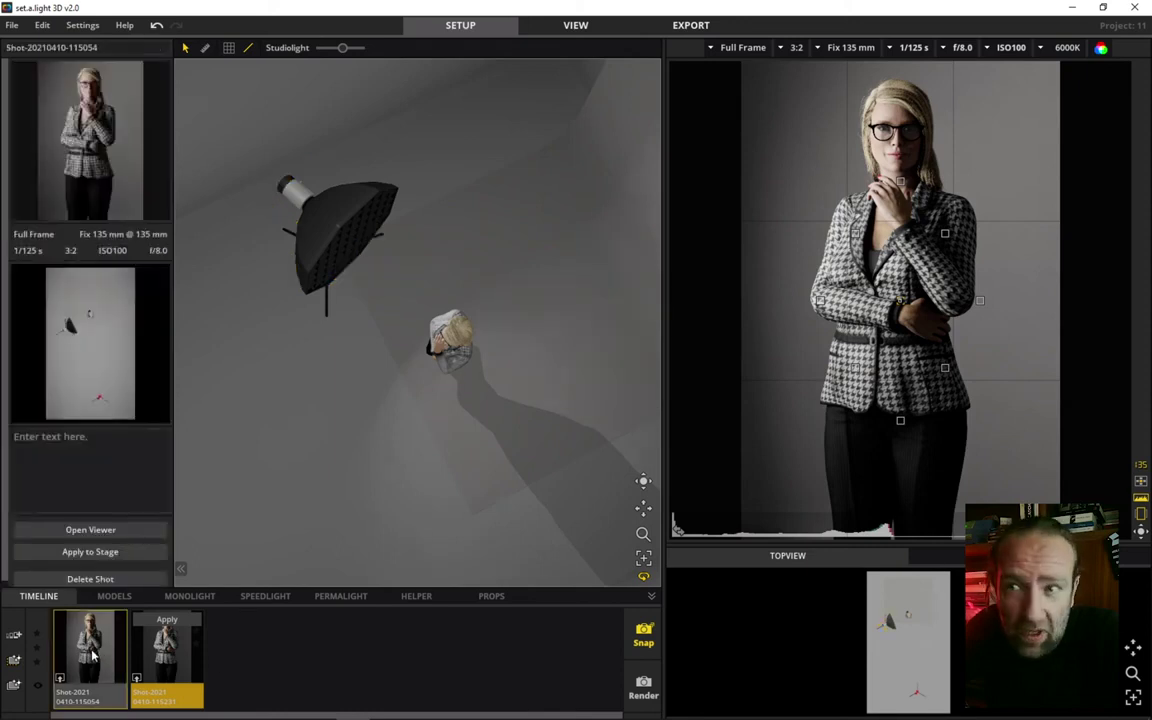
{"action": "left_click", "coordinate": [380, 257]}
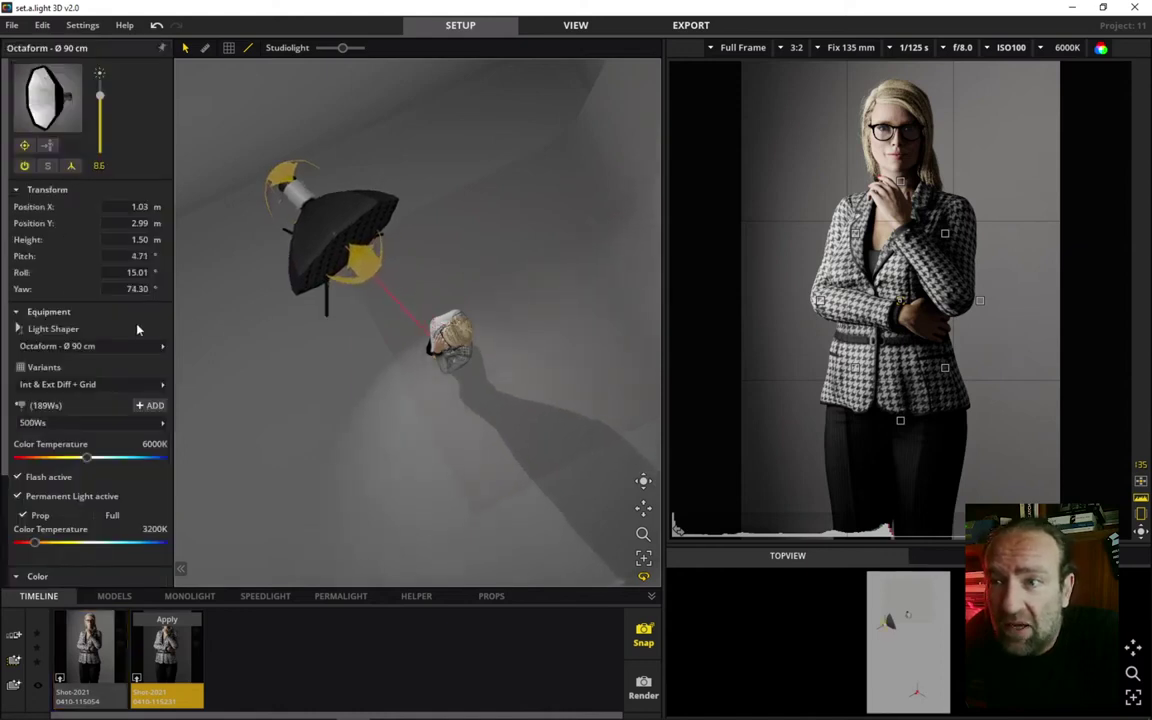
{"action": "left_click_drag", "start_coordinate": [289, 167], "coordinate": [84, 166]}
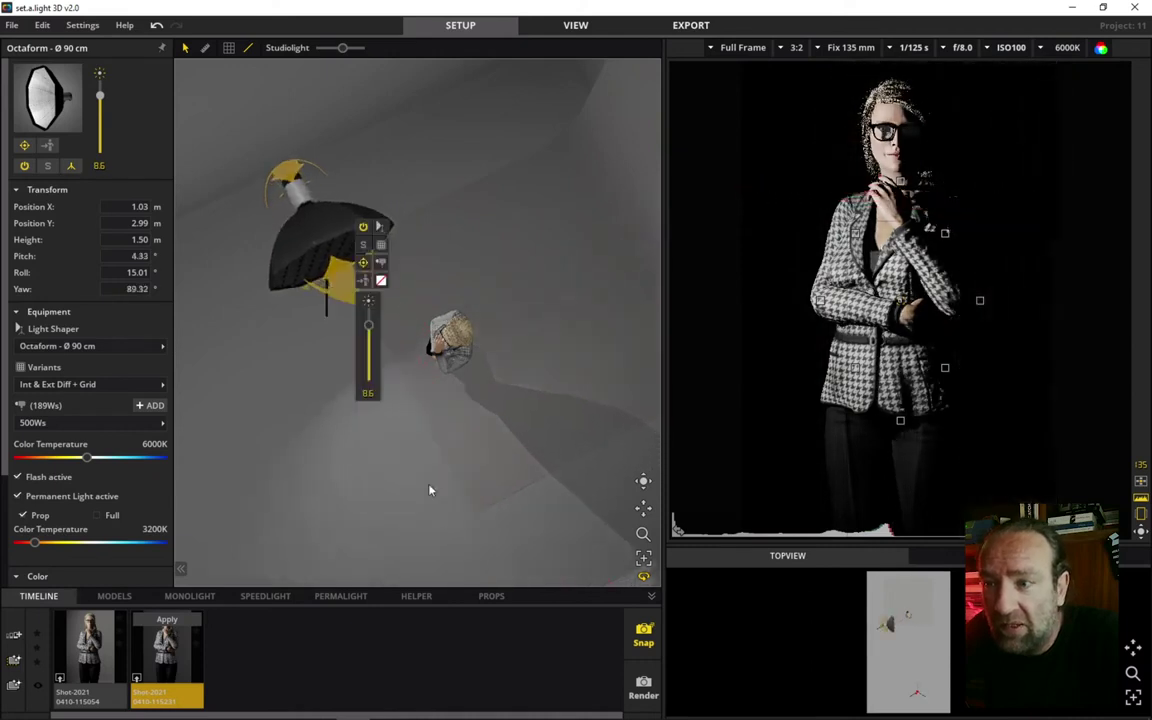
Rotate the Octaform further away from the backdrop, to a yaw of about 93.11°, and deselect it.
{"action": "right_click_drag", "start_coordinate": [602, 391], "coordinate": [594, 363]}
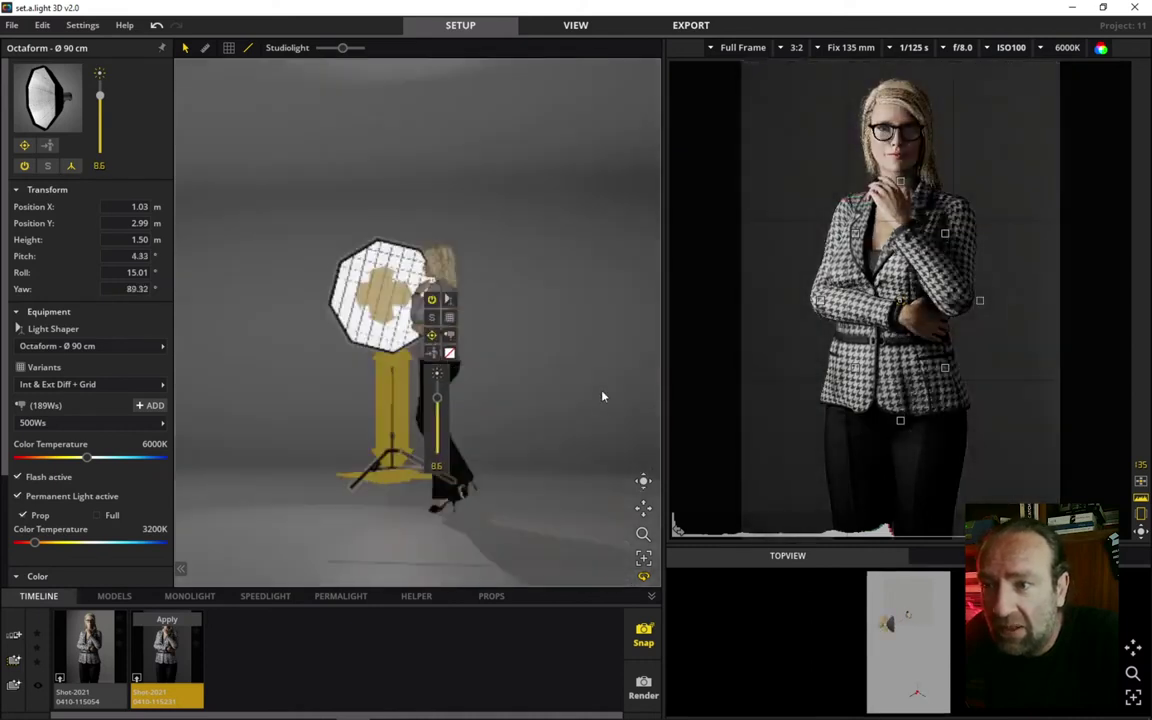
{"action": "left_click_drag", "start_coordinate": [369, 309], "coordinate": [320, 305]}
{"action": "right_click_drag", "start_coordinate": [587, 462], "coordinate": [644, 482]}
{"action": "left_click_drag", "start_coordinate": [644, 482], "coordinate": [658, 509]}
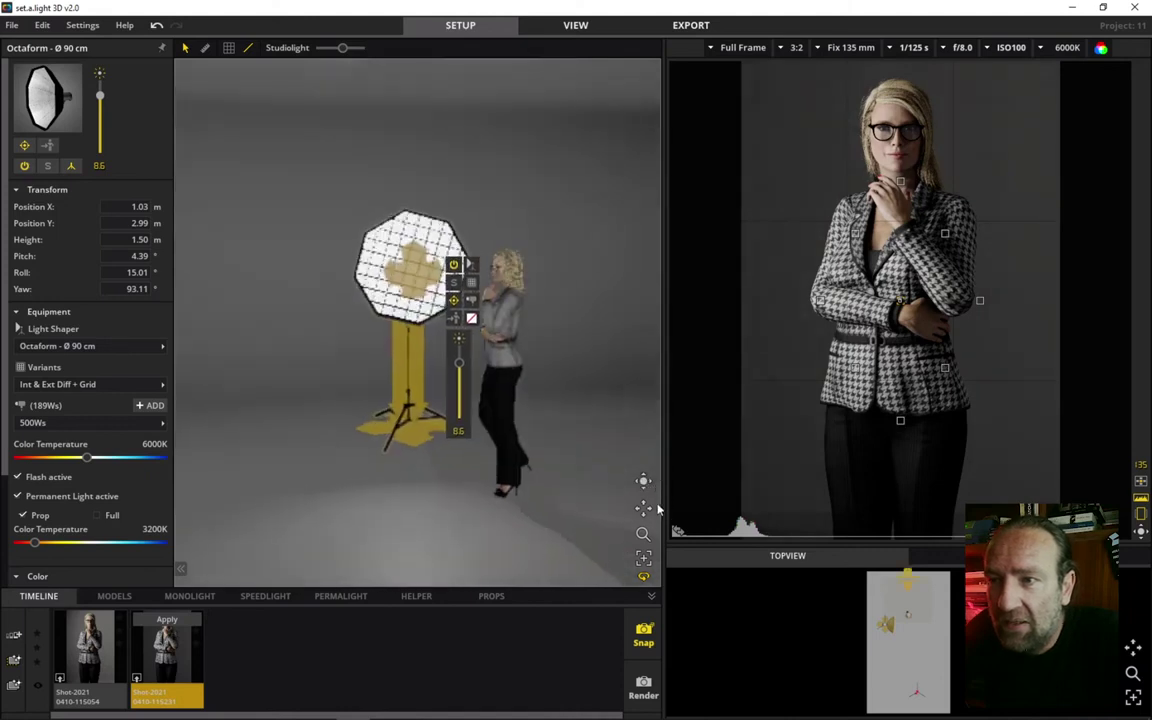
{"action": "left_click", "coordinate": [406, 499]}
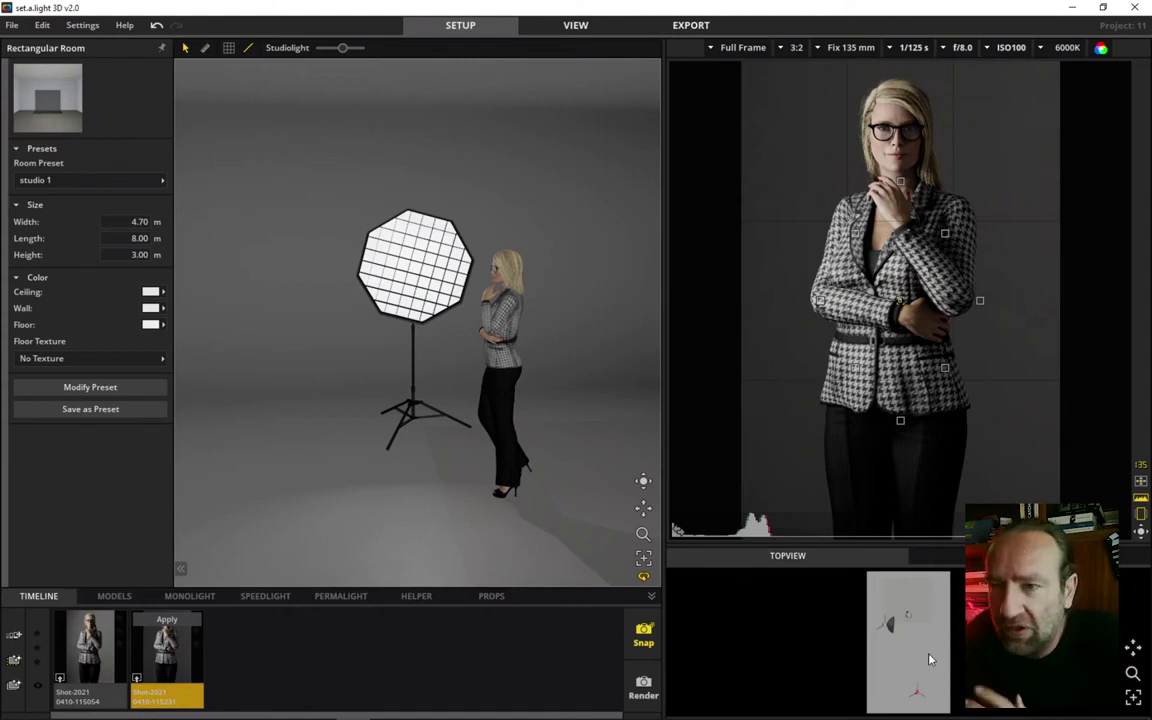
Roll the Octaform around its own axis to about 49.44° and inspect its direction from above.
{"action": "left_click", "coordinate": [405, 240]}
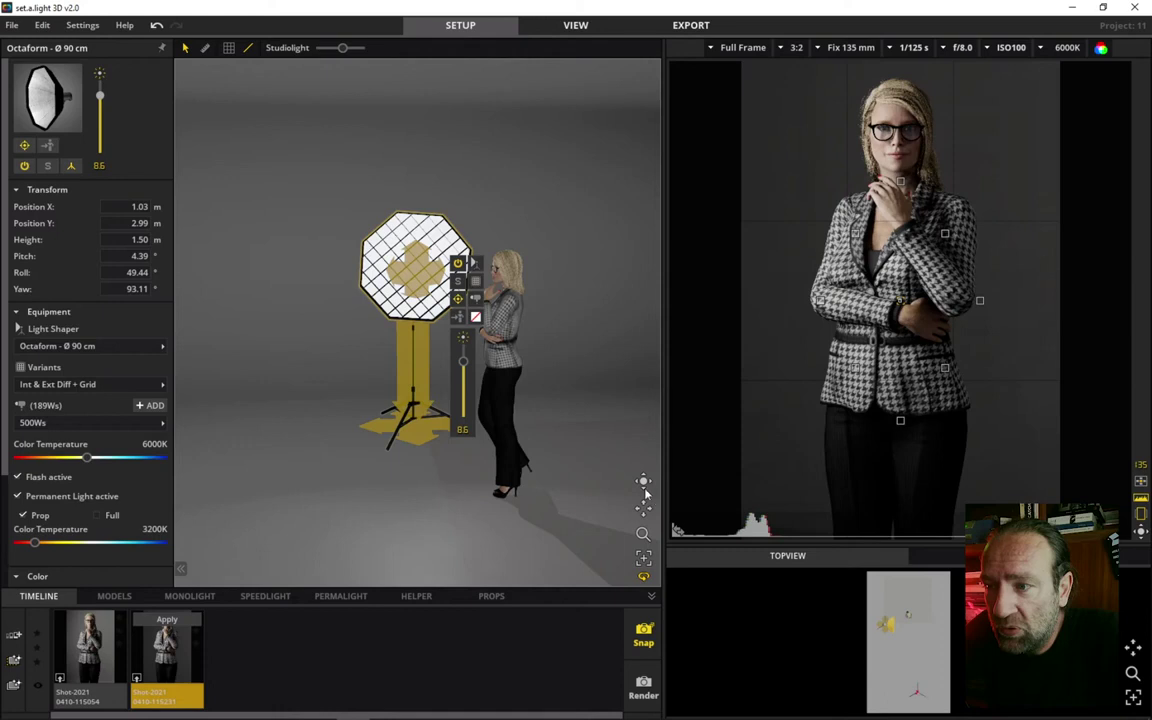
{"action": "left_click", "coordinate": [651, 561]}
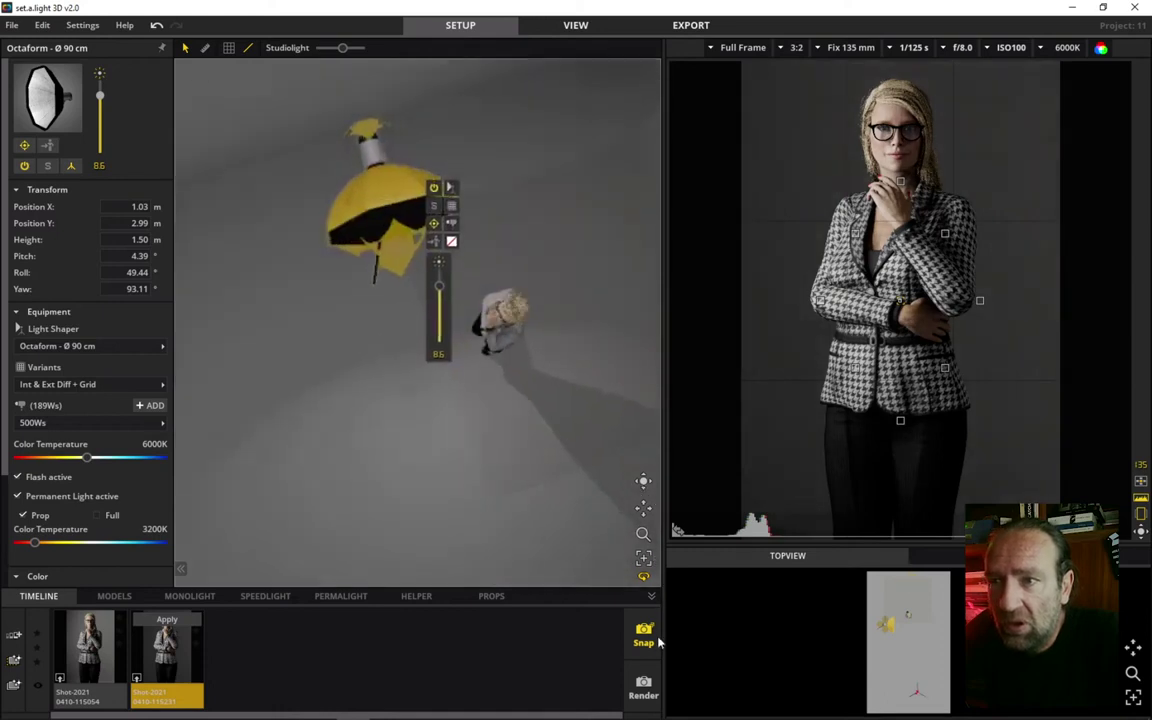
{"action": "left_click", "coordinate": [537, 468]}
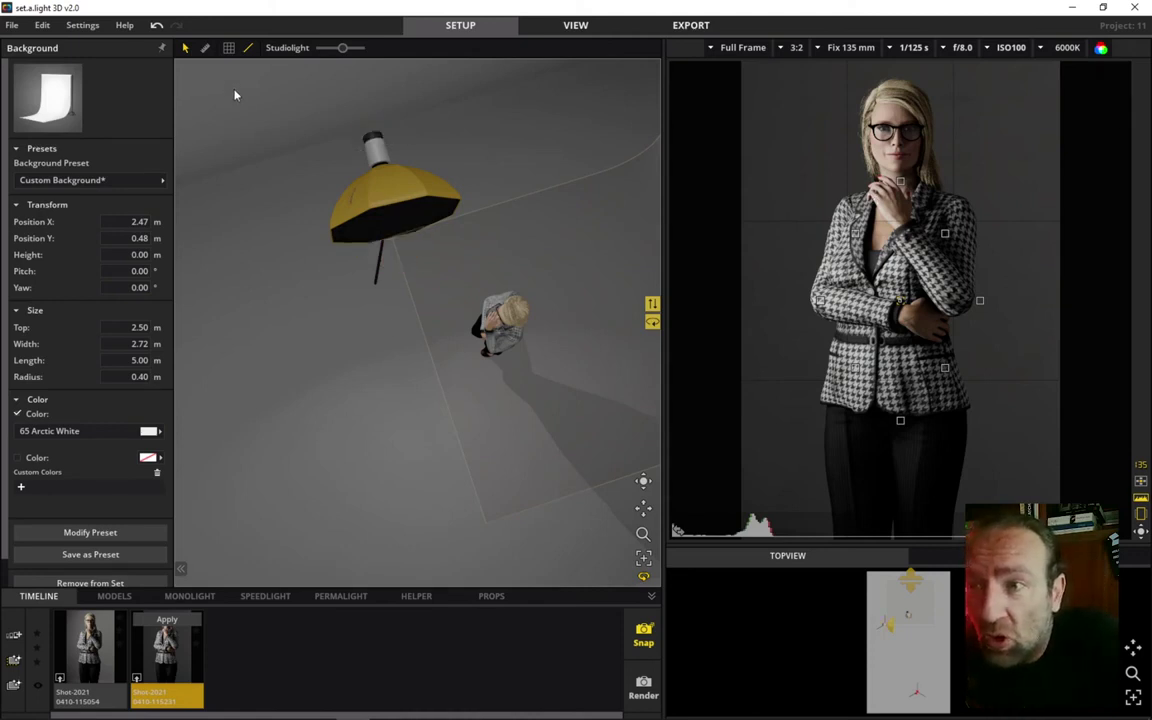
Re-aim the Octaform at the model with the light's automatic model-targeting option.
{"action": "left_click", "coordinate": [380, 200]}
{"action": "left_click", "coordinate": [439, 243]}
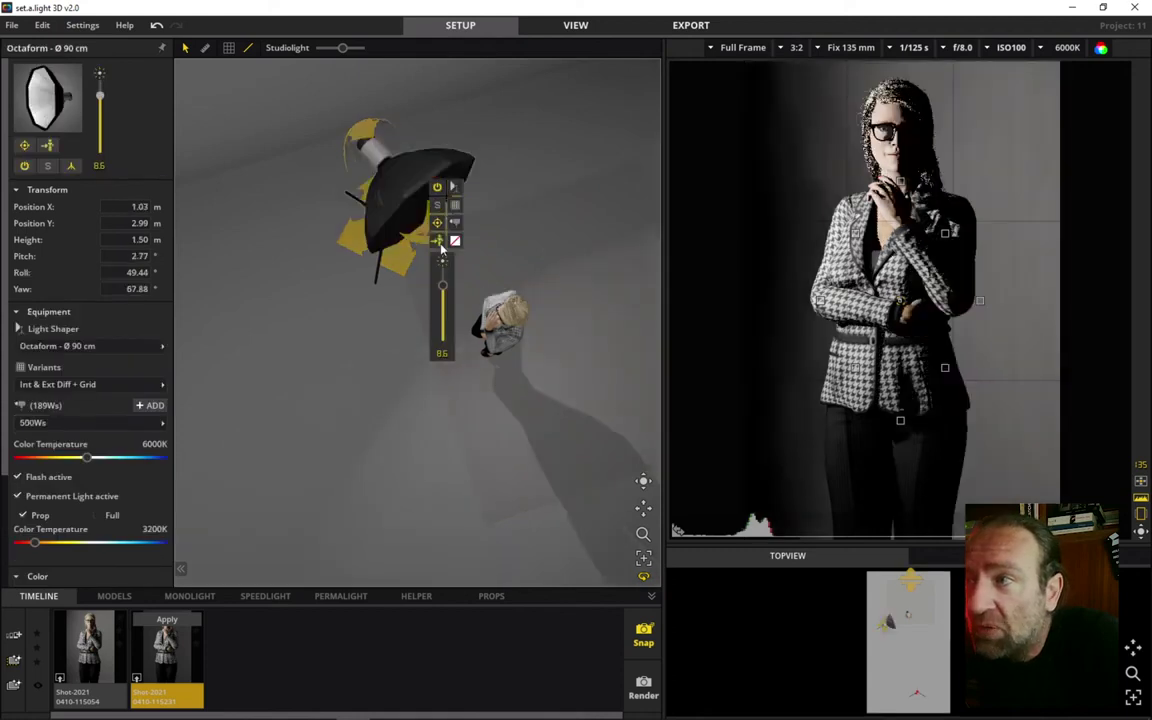
{"action": "left_click_drag", "start_coordinate": [491, 404], "coordinate": [362, 401]}
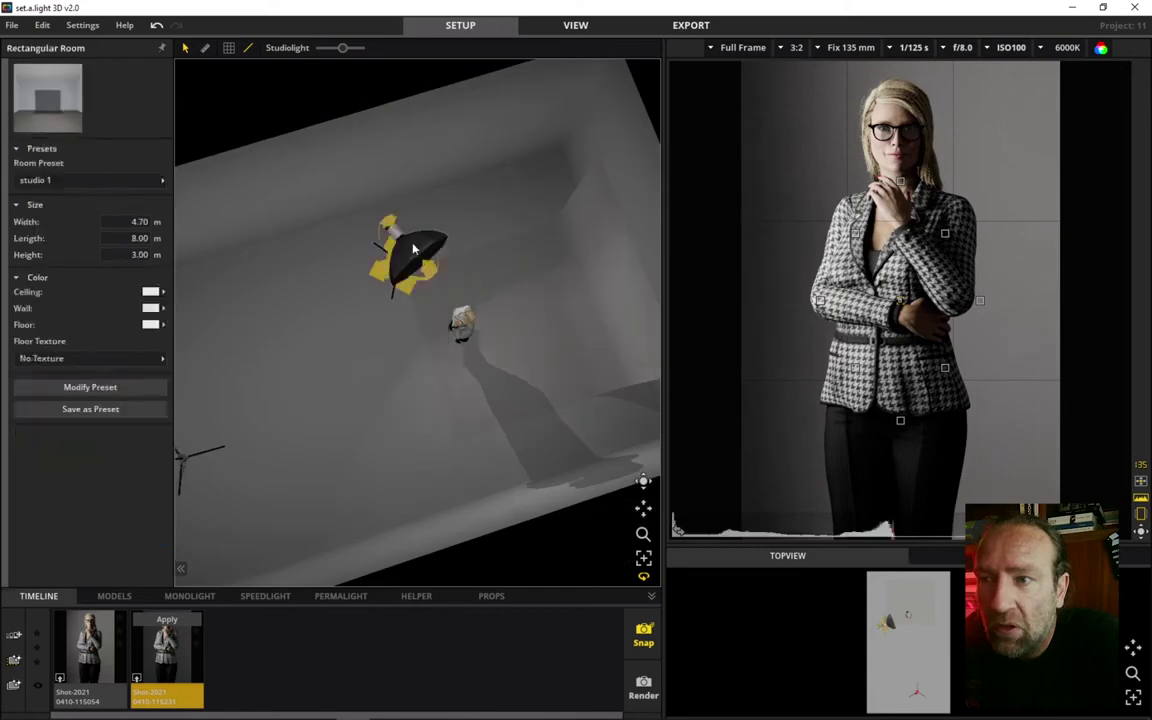
Rotate the Octaform manually towards the backdrop, to a yaw of about 61.03° and a pitch of about -0.70°.
{"action": "left_click", "coordinate": [381, 231]}
{"action": "left_click_drag", "start_coordinate": [381, 227], "coordinate": [378, 240]}
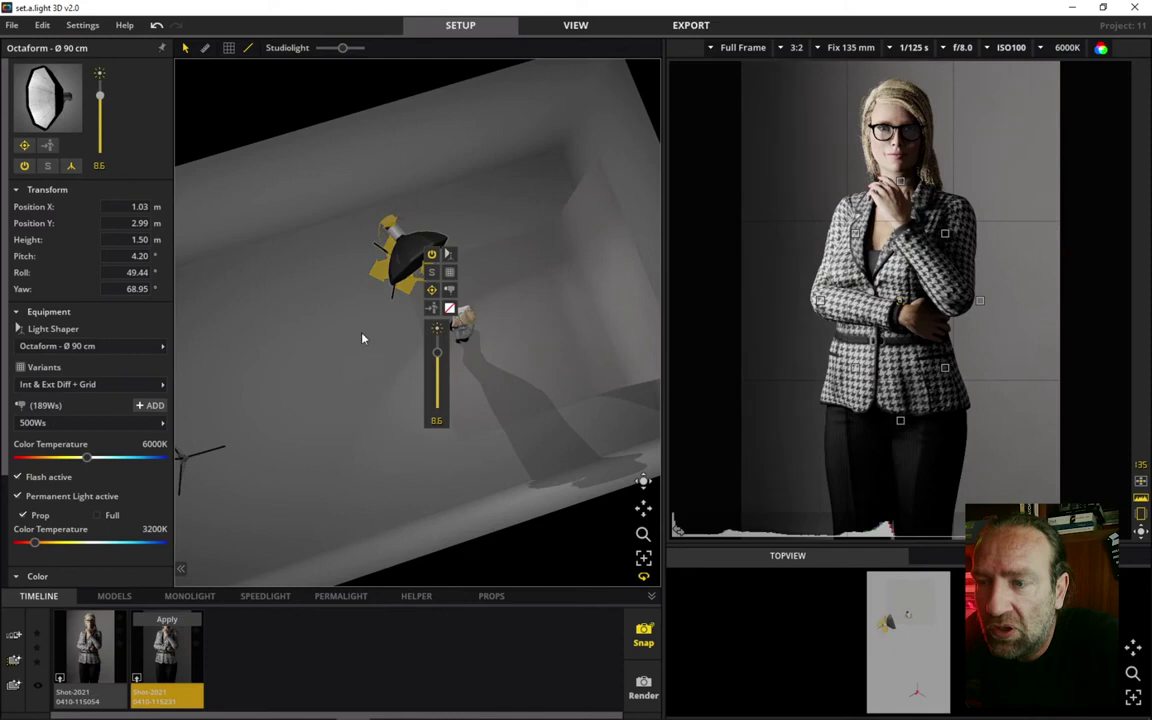
{"action": "left_click", "coordinate": [330, 359]}
{"action": "left_click", "coordinate": [415, 252]}
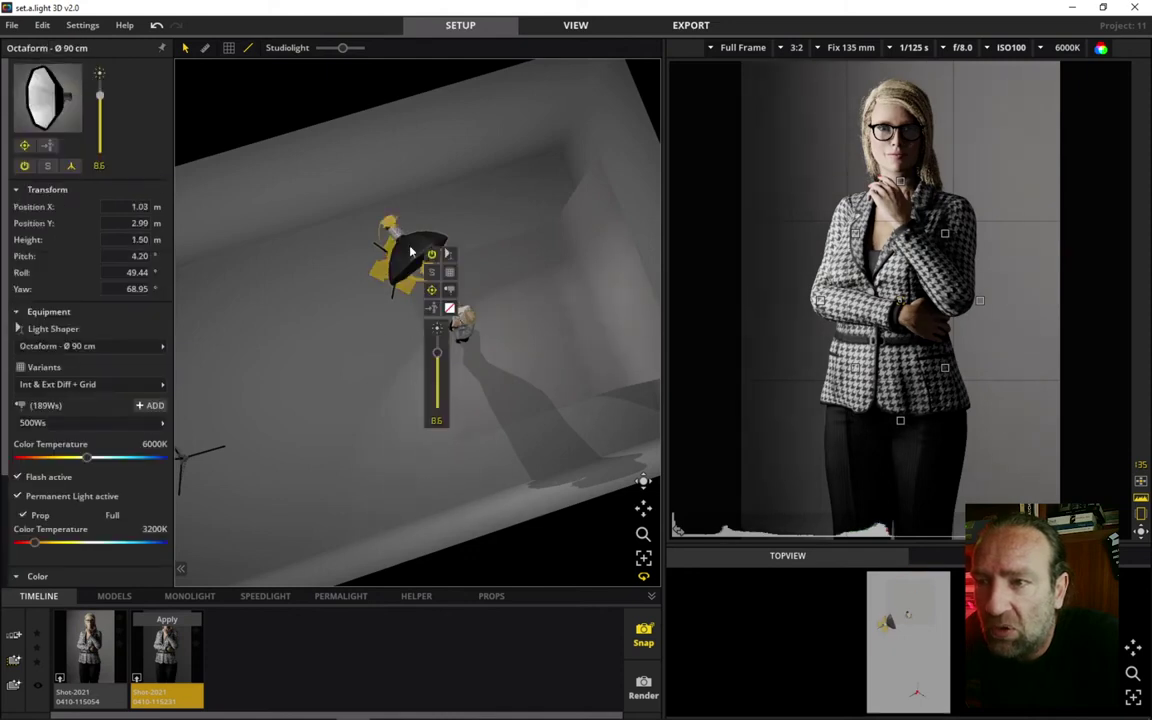
{"action": "left_click", "coordinate": [368, 312]}
{"action": "left_click_drag", "start_coordinate": [434, 275], "coordinate": [568, 260]}
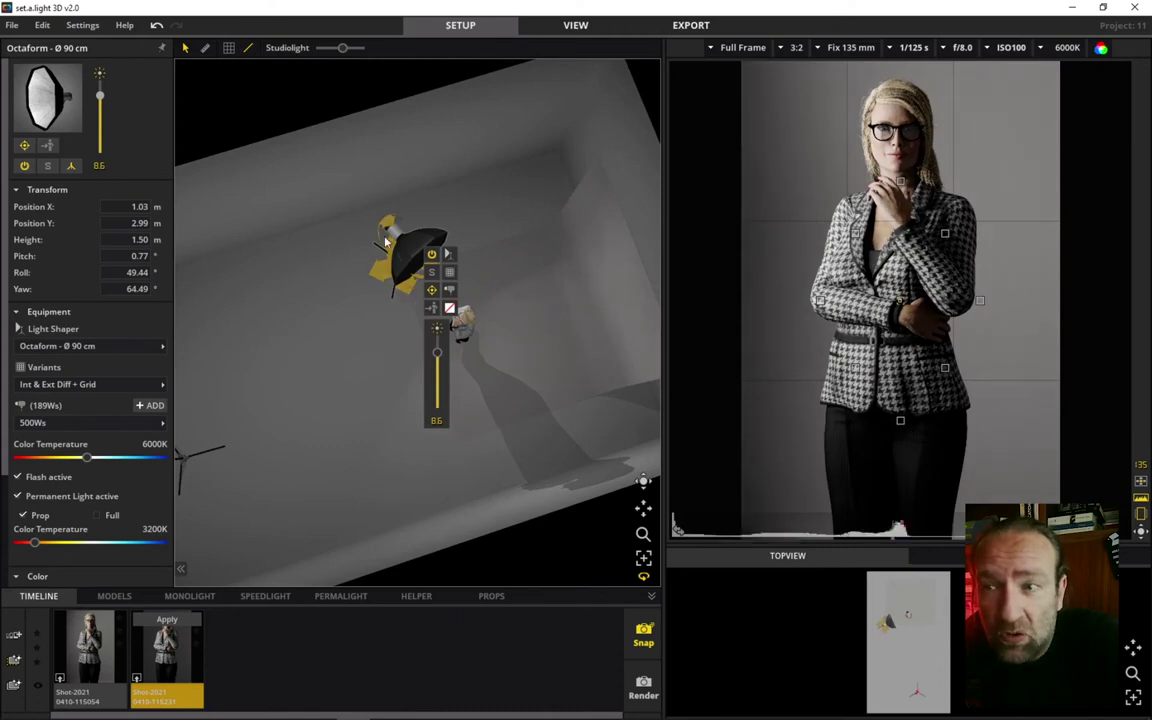
{"action": "left_click_drag", "start_coordinate": [386, 226], "coordinate": [433, 204]}
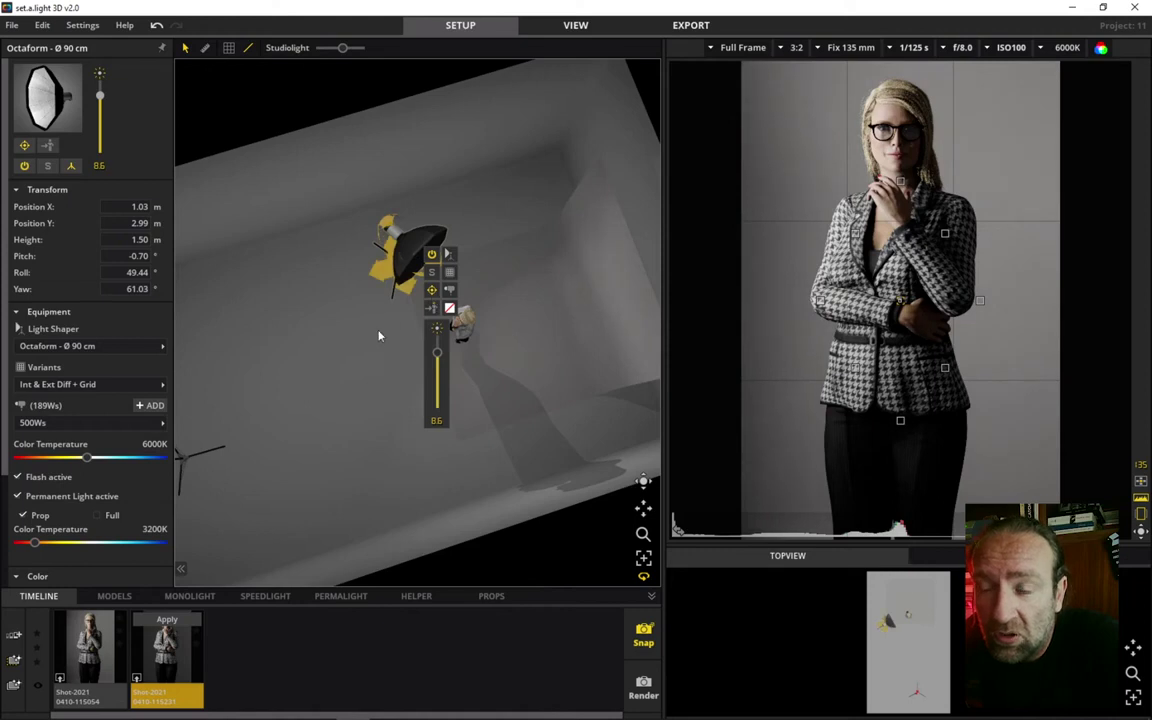
Feather the Octaform across the front of the model, with a roll of about 92.75° and a yaw of about 89.03°.
{"action": "scroll", "coordinate": [370, 340], "scroll_direction": "up", "scroll_amount": 4}
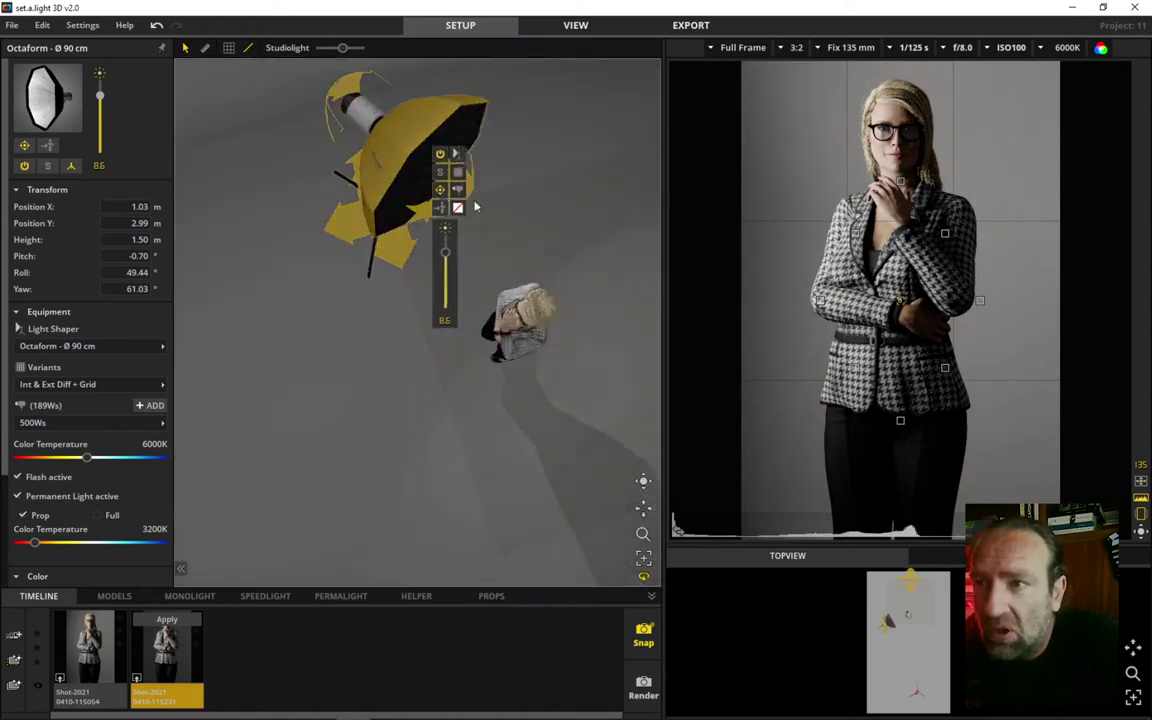
{"action": "left_click_drag", "start_coordinate": [473, 189], "coordinate": [125, 208]}
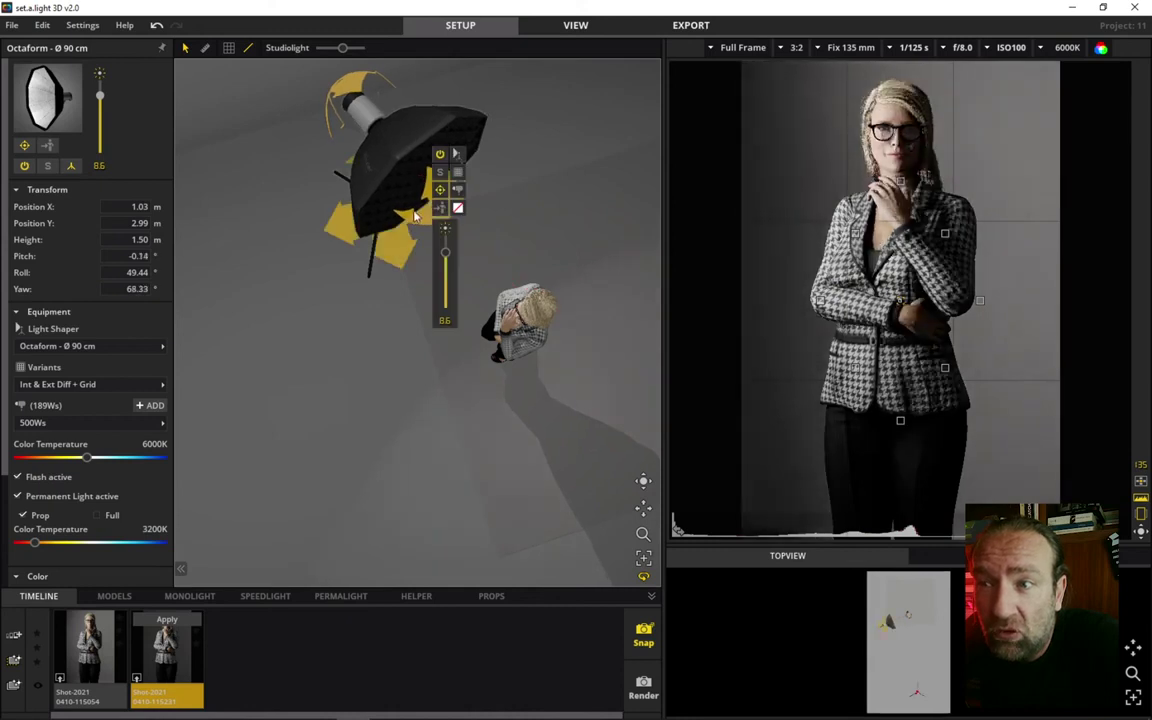
{"action": "left_click_drag", "start_coordinate": [256, 192], "coordinate": [268, 152]}
{"action": "left_click_drag", "start_coordinate": [348, 228], "coordinate": [176, 208]}
{"action": "left_click_drag", "start_coordinate": [355, 89], "coordinate": [156, 120]}
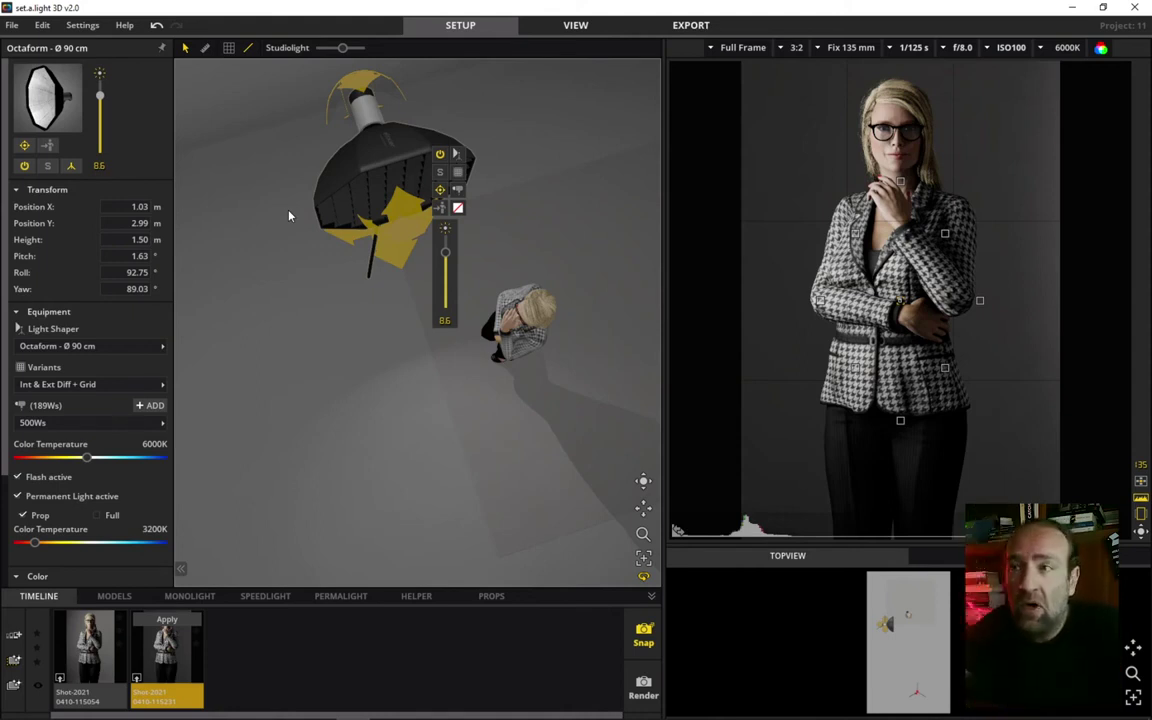
Compare the two rendered shots, examining how the light's direction affects the background, the model and the top-view plan.
{"action": "left_click", "coordinate": [568, 28]}
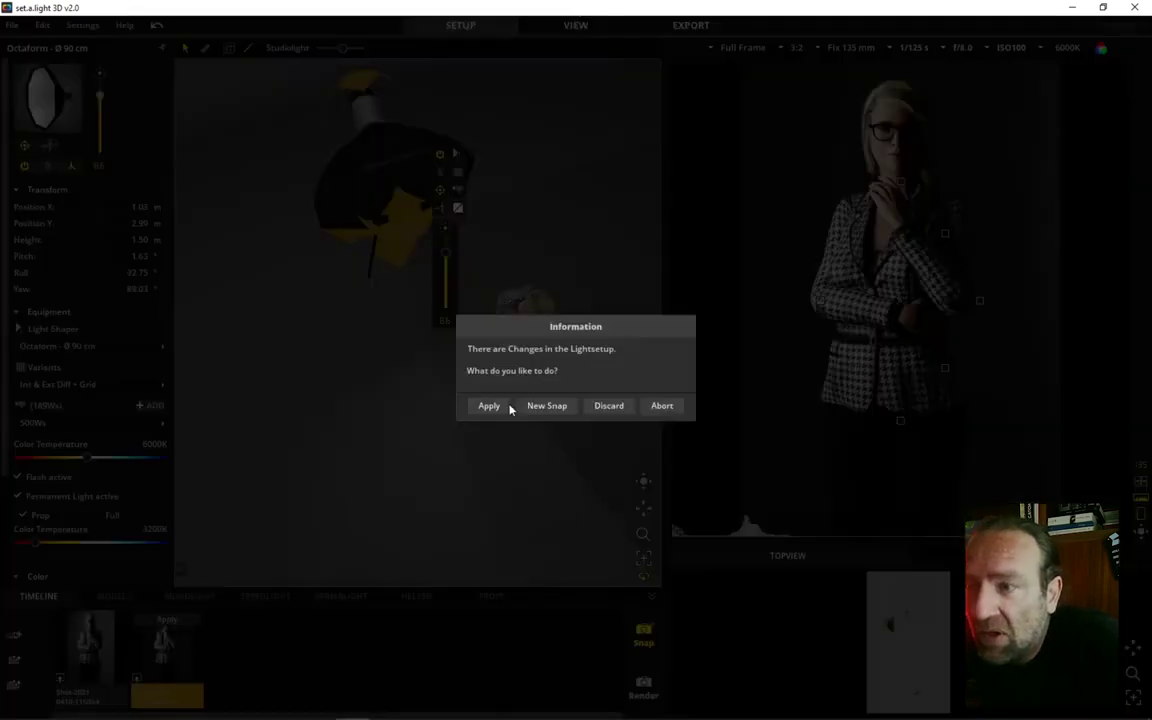
{"action": "left_click", "coordinate": [664, 405]}
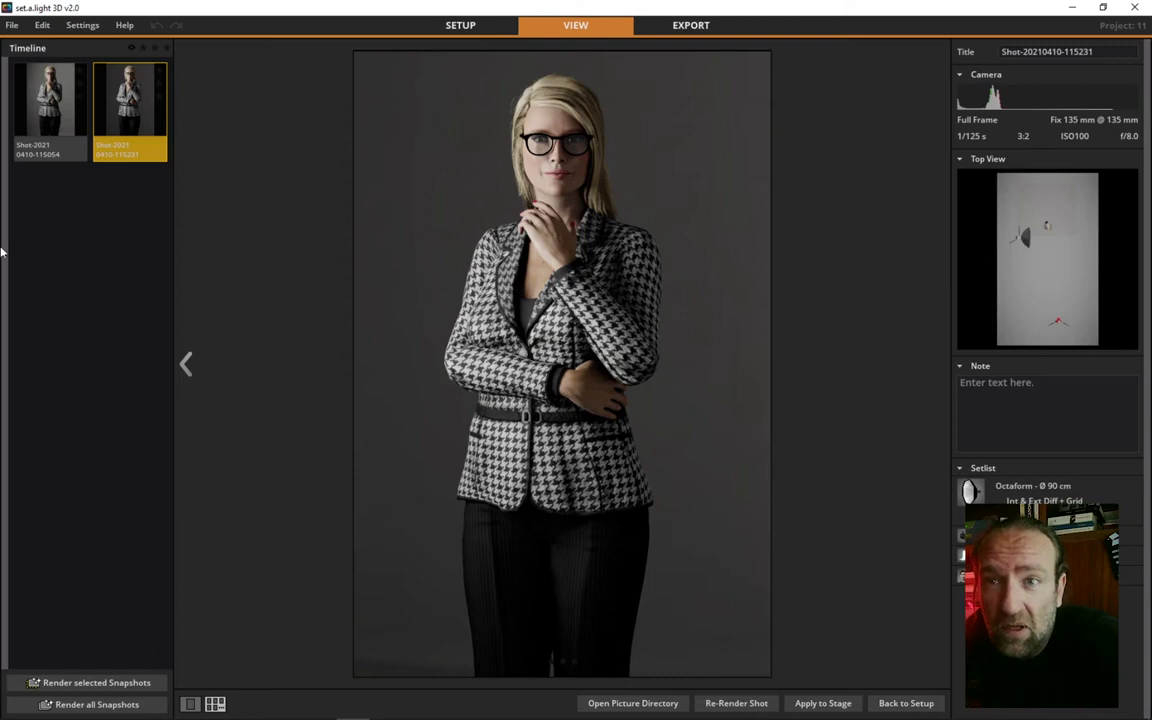
{"action": "left_click", "coordinate": [44, 92]}
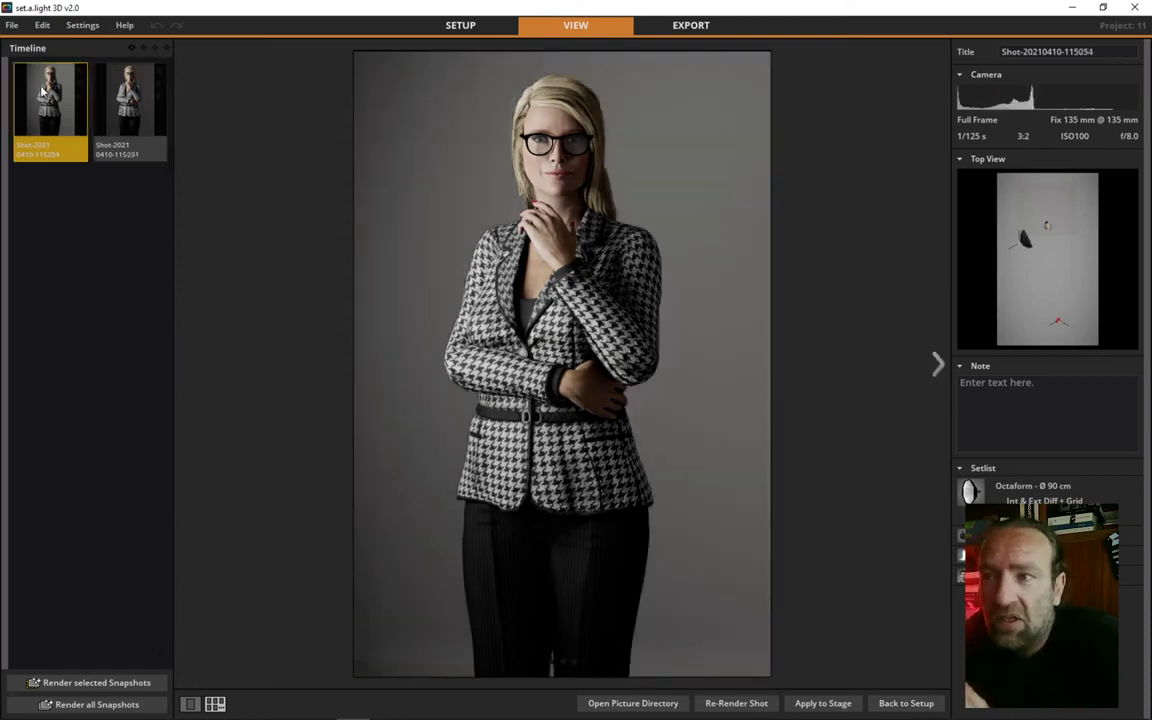
{"action": "left_click", "coordinate": [130, 95]}
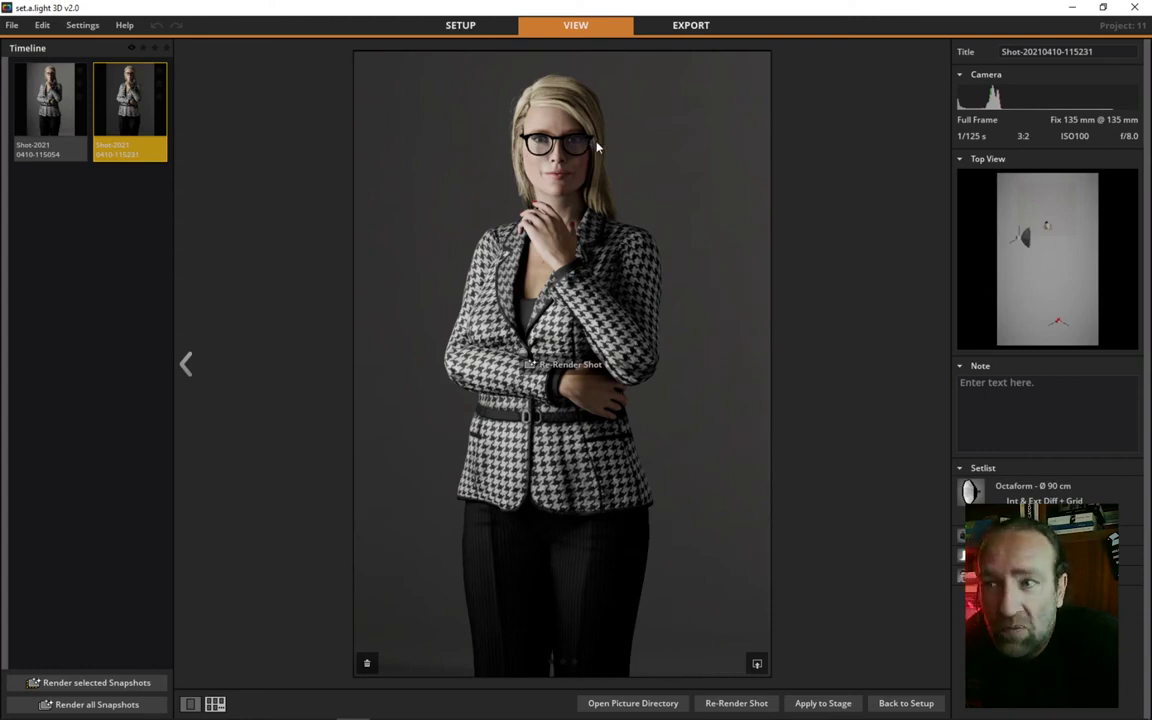
{"action": "left_click", "coordinate": [66, 105]}
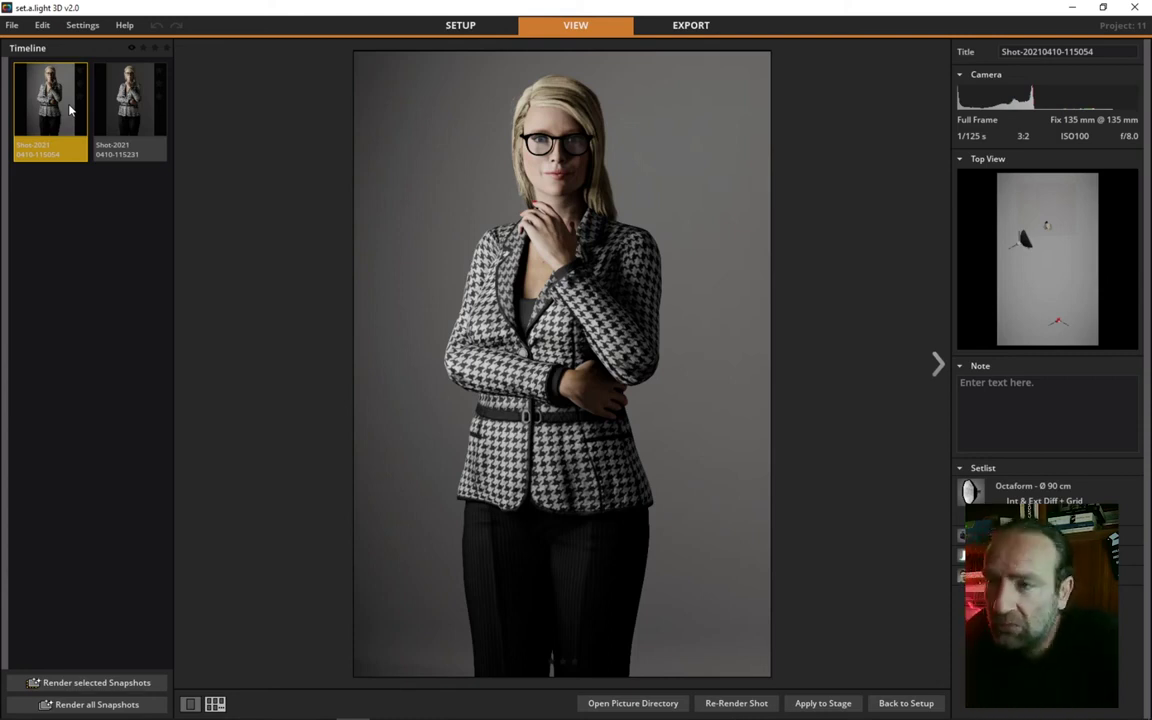
{"action": "left_click", "coordinate": [130, 106]}
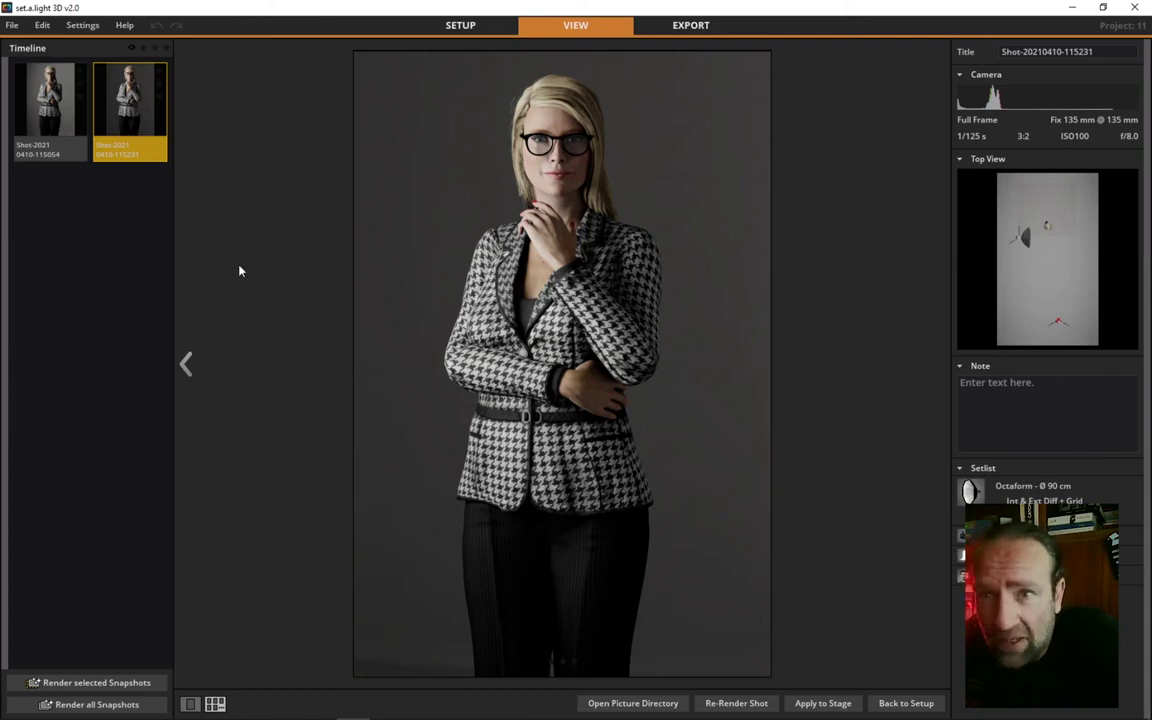
{"action": "left_click", "coordinate": [81, 117]}
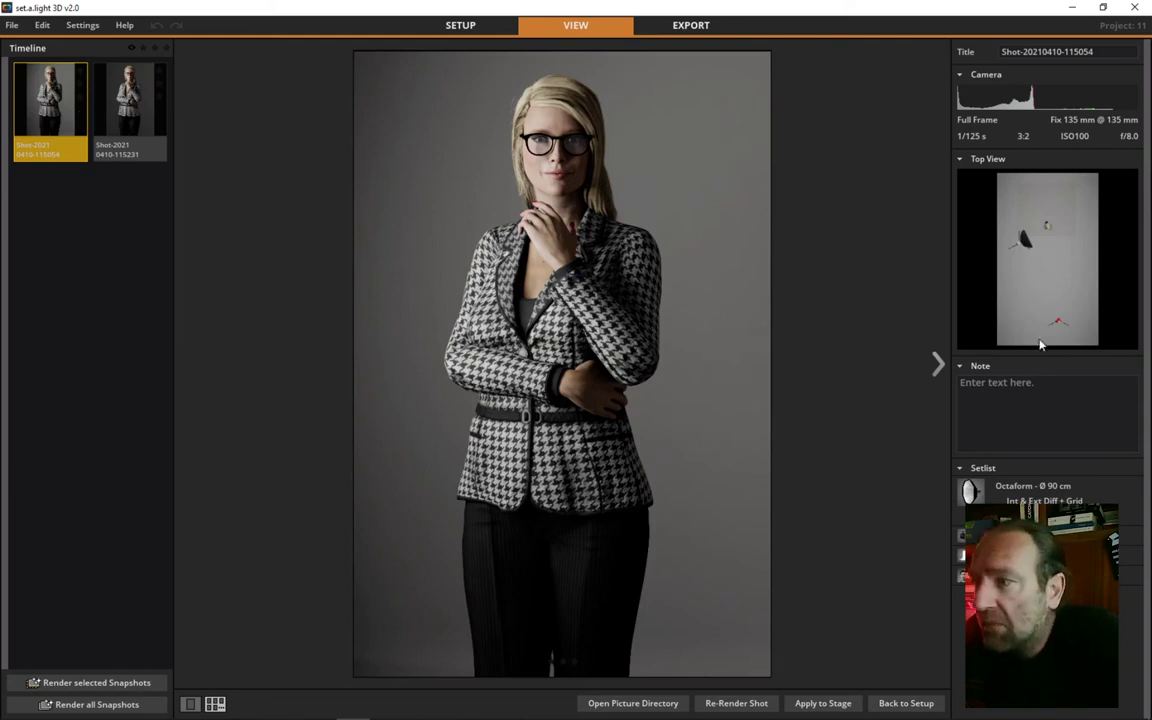
In the studio setup, move the Octaform to about X 1.20 m, Y 3.19 m and turn it to a yaw of about 57.65°.
{"action": "left_click", "coordinate": [487, 30]}
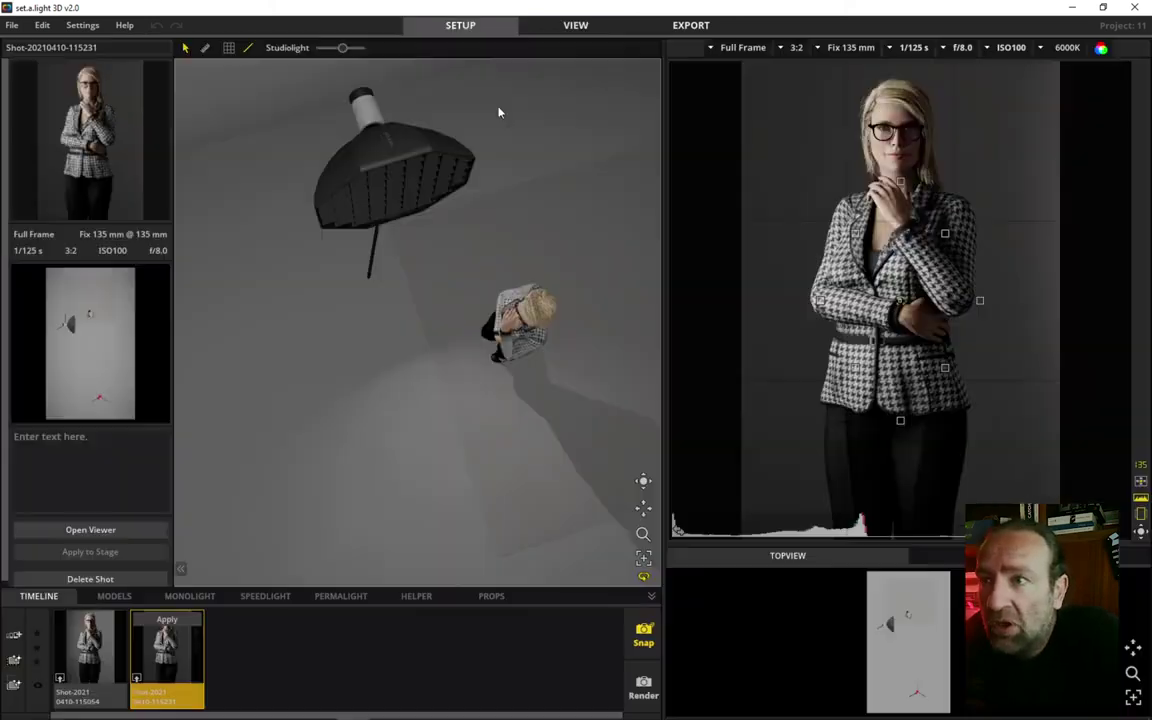
{"action": "left_click", "coordinate": [373, 201]}
{"action": "left_click_drag", "start_coordinate": [380, 221], "coordinate": [140, 318]}
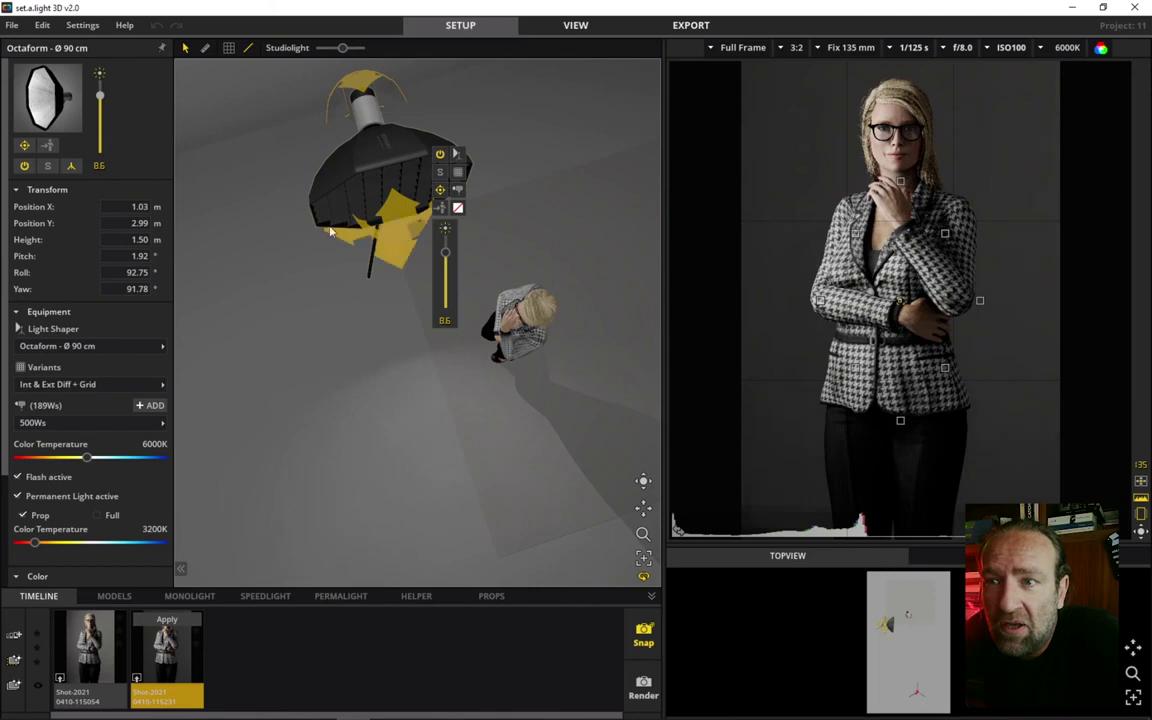
{"action": "left_click_drag", "start_coordinate": [379, 311], "coordinate": [375, 326]}
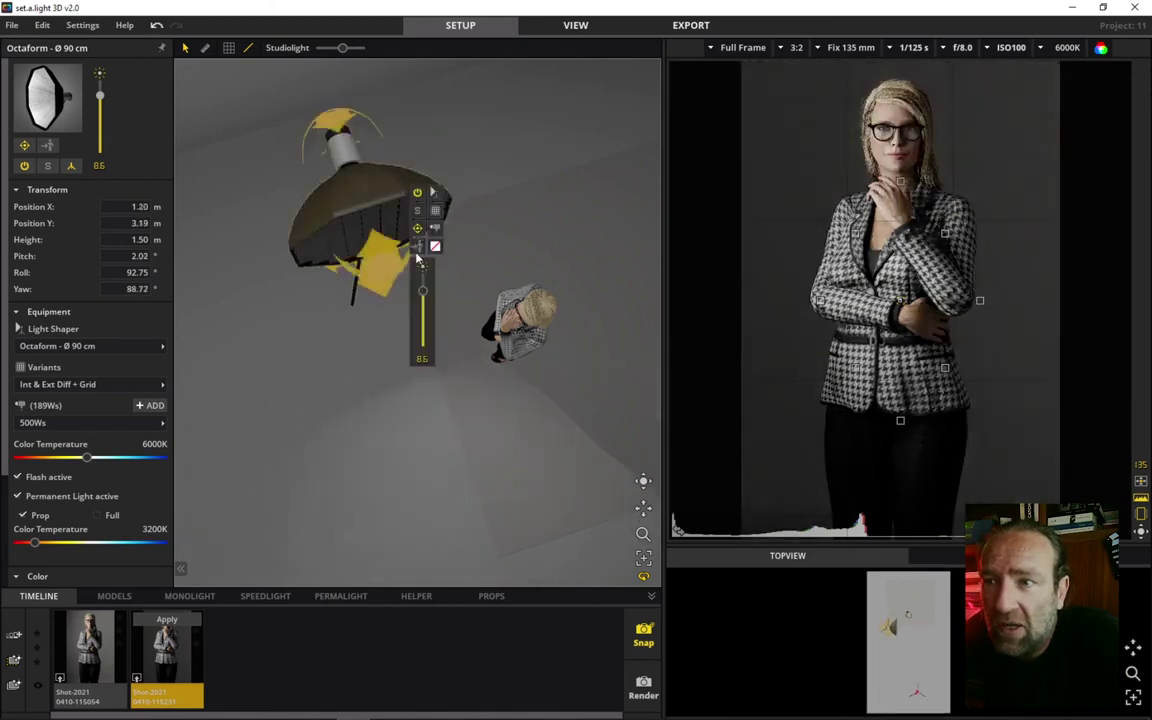
{"action": "left_click", "coordinate": [418, 229]}
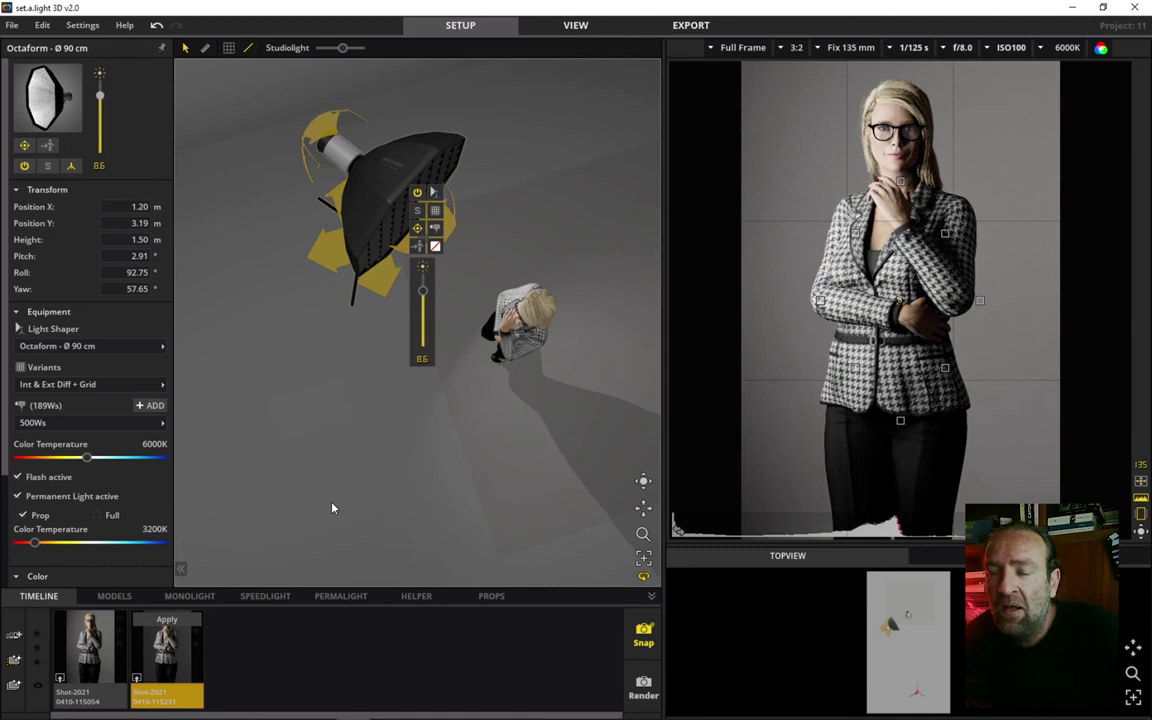
Feather the Octaform away from the backdrop across the front of the model, to a yaw of about 80.78° and a pitch of about 2.57°.
{"action": "left_click", "coordinate": [285, 453]}
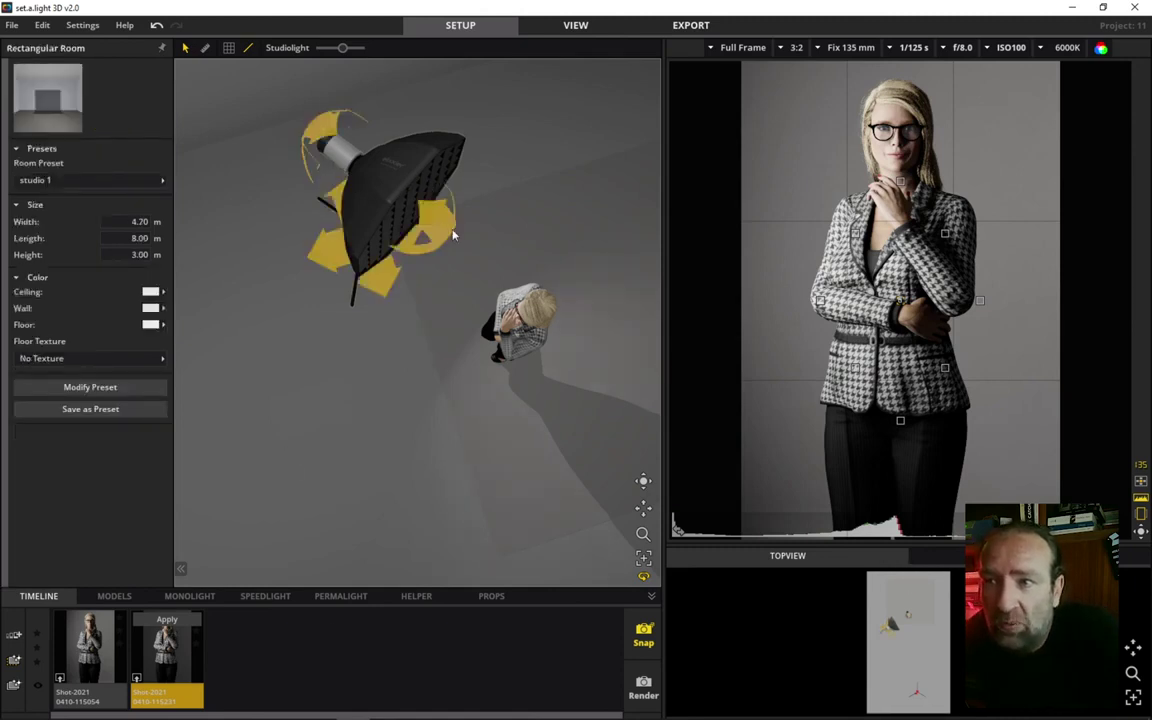
{"action": "left_click", "coordinate": [452, 232]}
{"action": "left_click_drag", "start_coordinate": [52, 274], "coordinate": [62, 274]}
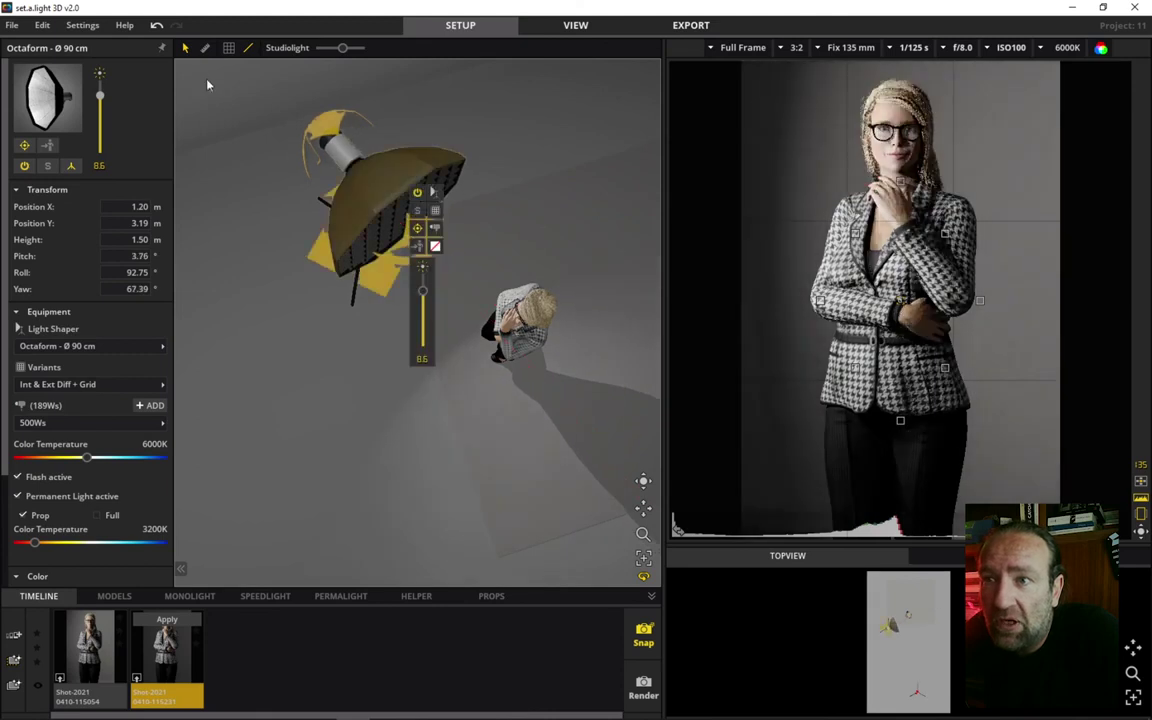
{"action": "left_click_drag", "start_coordinate": [398, 109], "coordinate": [430, 120]}
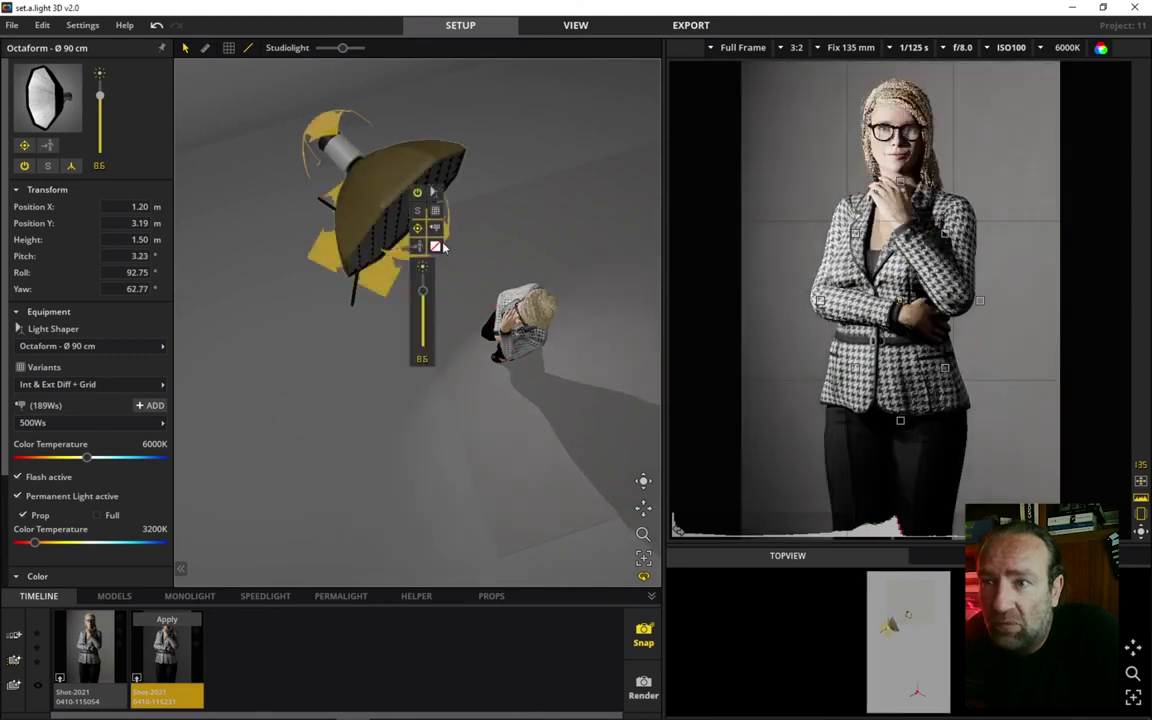
{"action": "left_click_drag", "start_coordinate": [404, 216], "coordinate": [255, 273]}
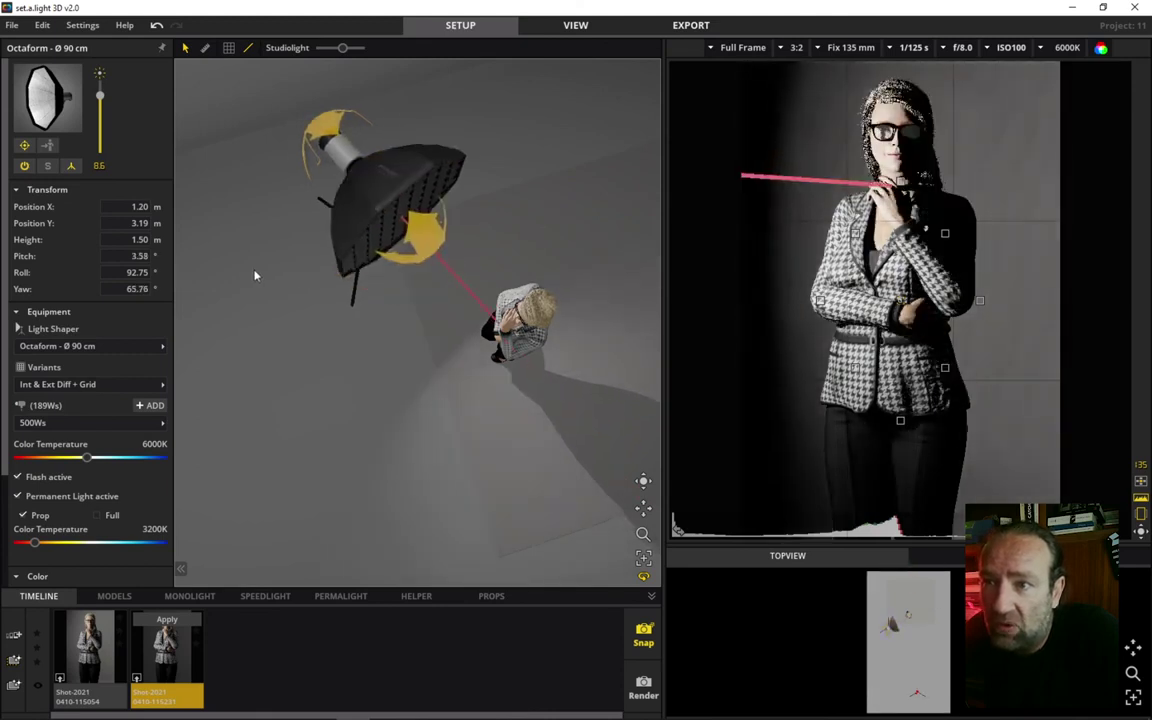
{"action": "left_click_drag", "start_coordinate": [2, 239], "coordinate": [78, 250]}
{"action": "left_click_drag", "start_coordinate": [636, 461], "coordinate": [604, 378]}
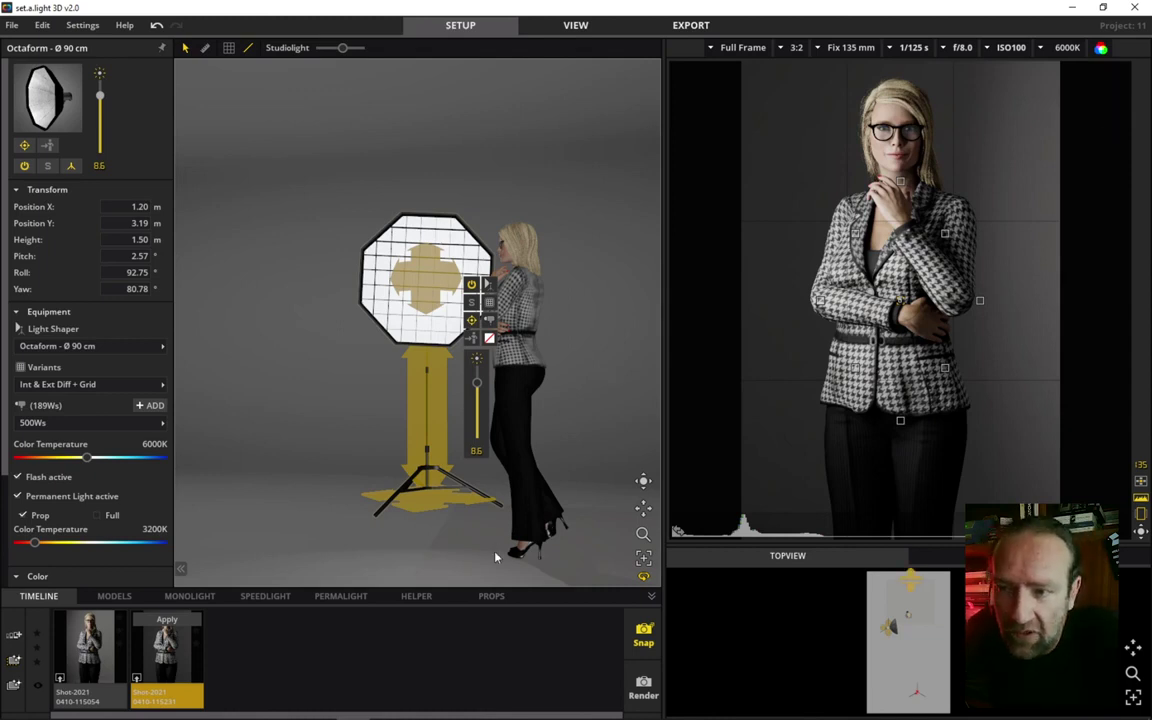
Shift the Octaform to about X 0.21 m, Y 2.48 m and bring it back to about X 1.15 m, Y 3.05 m, with a yaw of about 83.00°.
{"action": "left_click_drag", "start_coordinate": [469, 498], "coordinate": [563, 486]}
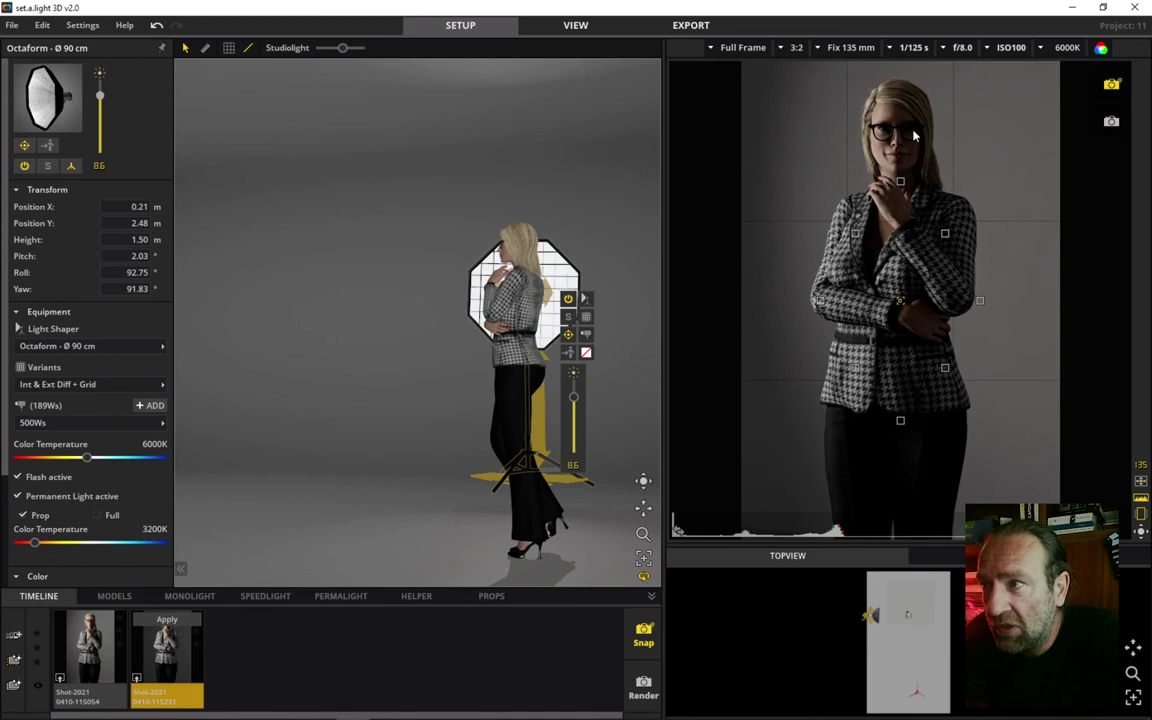
{"action": "left_click_drag", "start_coordinate": [472, 472], "coordinate": [422, 471]}
{"action": "left_click_drag", "start_coordinate": [447, 516], "coordinate": [437, 529]}
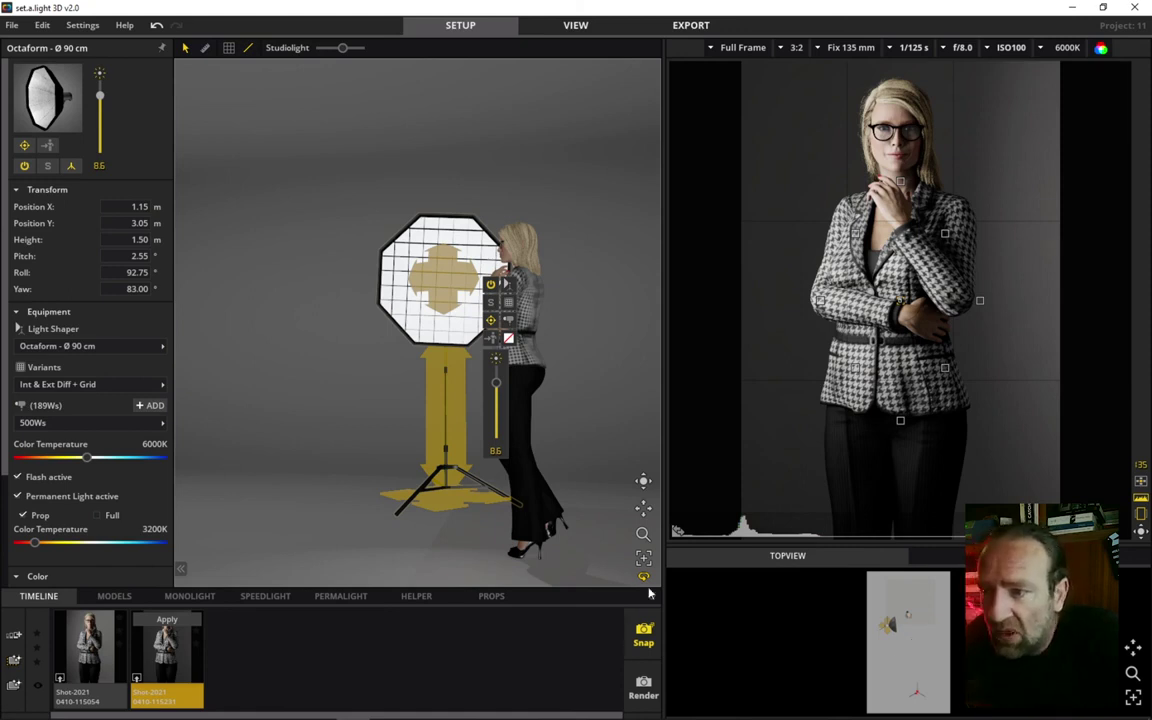
Enlarge the camera preview by shrinking the top view below it, and deselect the Octaform.
{"action": "left_click_drag", "start_coordinate": [726, 541], "coordinate": [780, 573]}
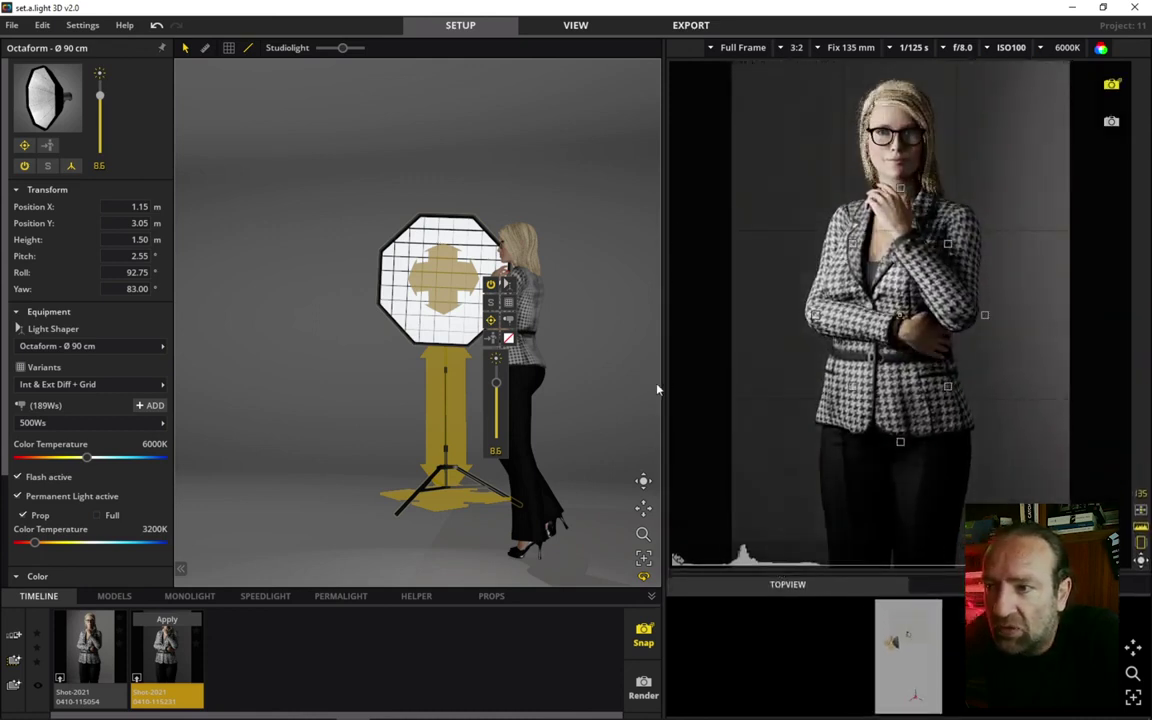
{"action": "left_click", "coordinate": [623, 384]}
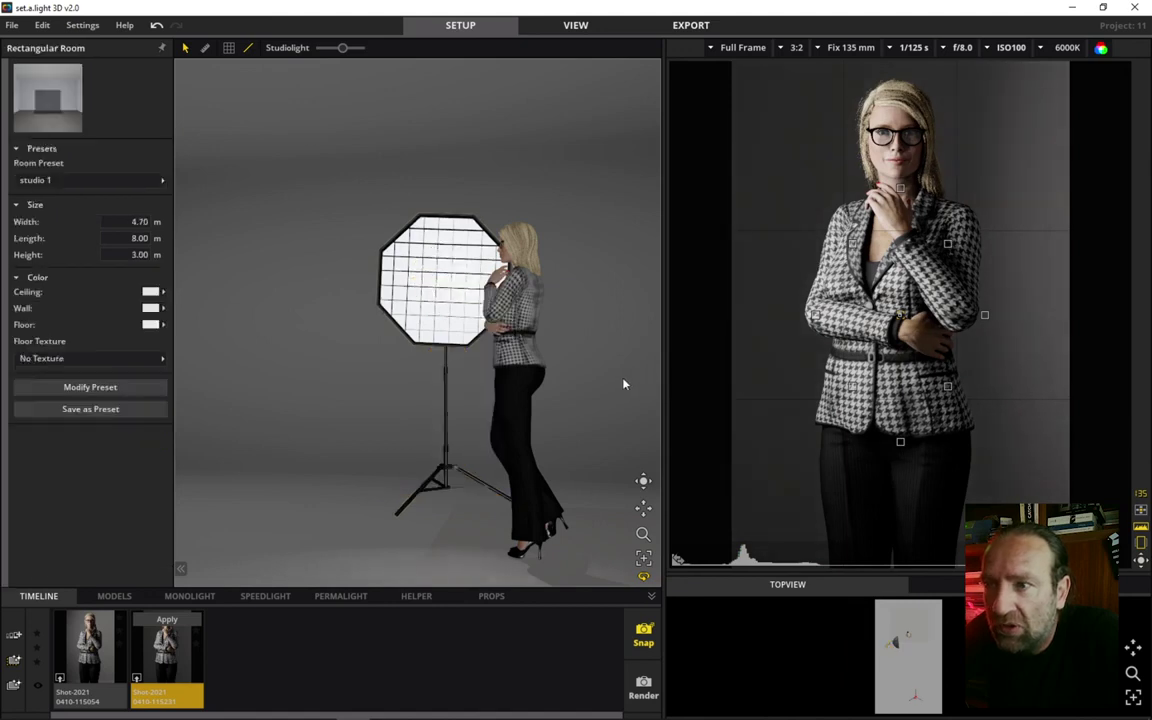